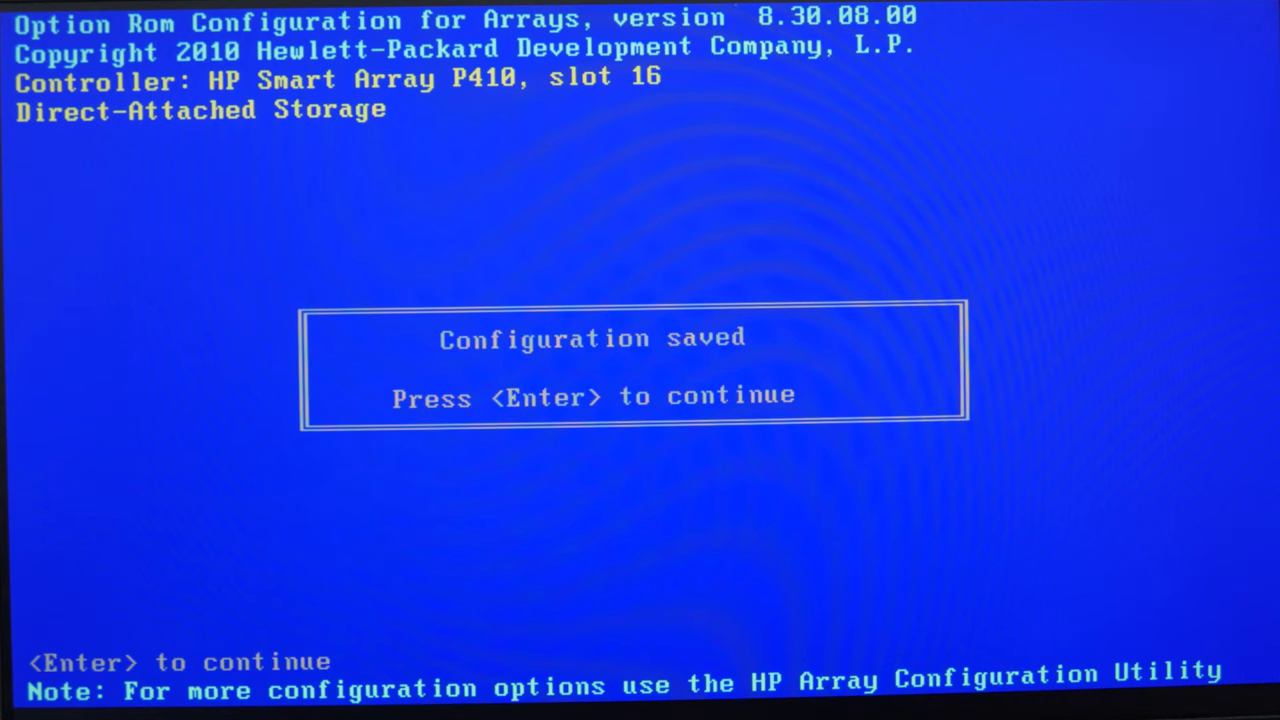
- Start a new logical drive on the Smart Array P410 controller with all six 320.1GB SATA drives selected
{"action": "key", "text": "Return"}
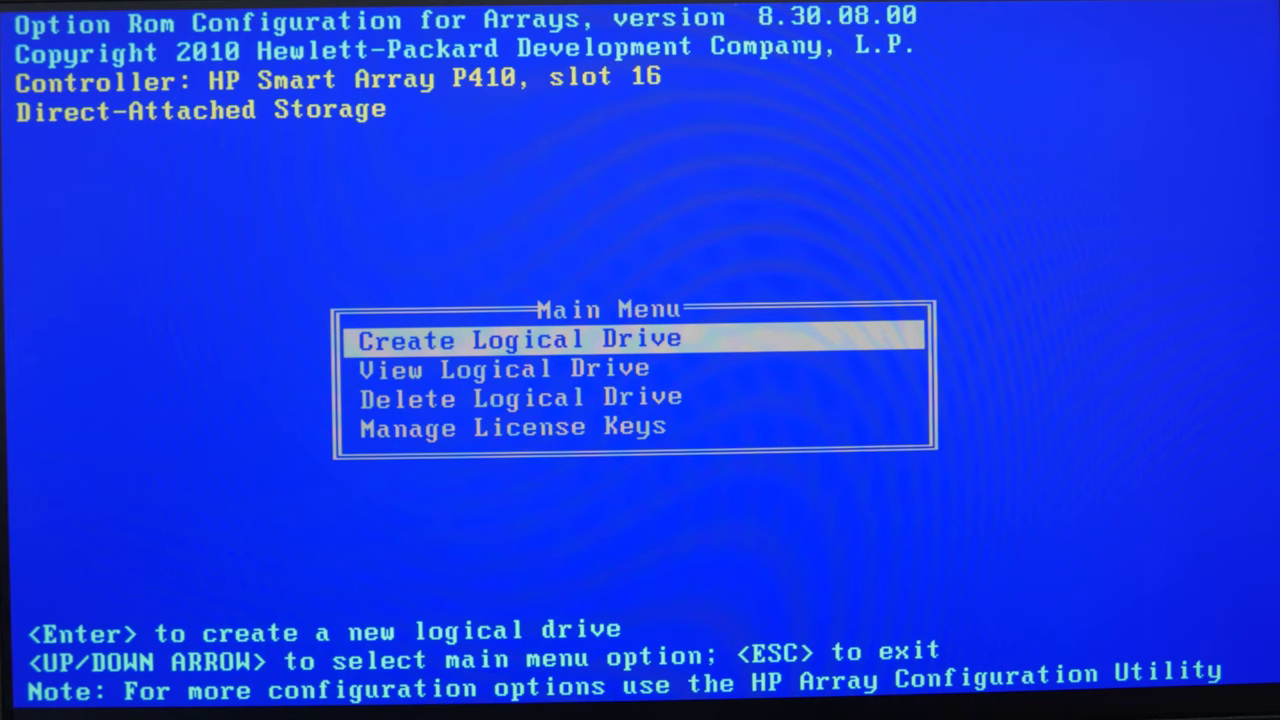
{"action": "key", "text": "Return"}
{"action": "key", "text": "space"}
{"action": "key", "text": "Down"}
{"action": "key", "text": "Up"}
{"action": "key", "text": "space"}
{"action": "key", "text": "Down"}
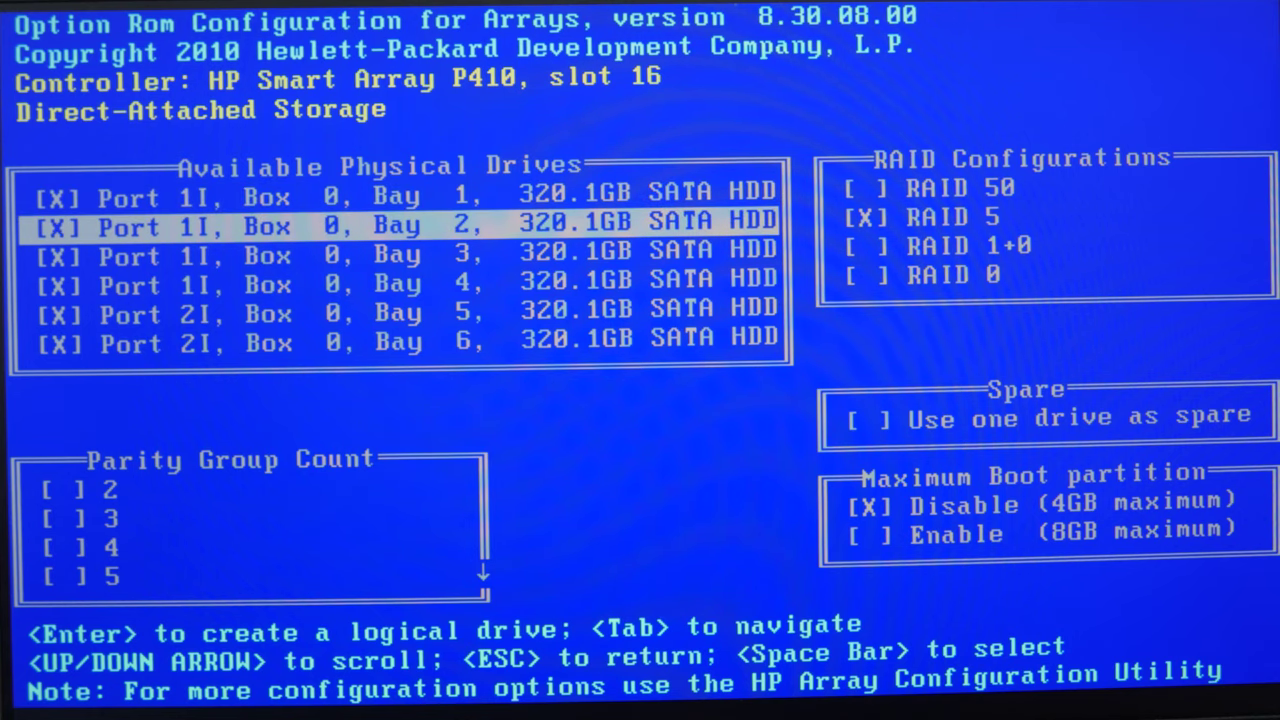
- Set the new logical drive's configuration to RAID 50 with a parity group count of 2
{"action": "key", "text": "Tab"}
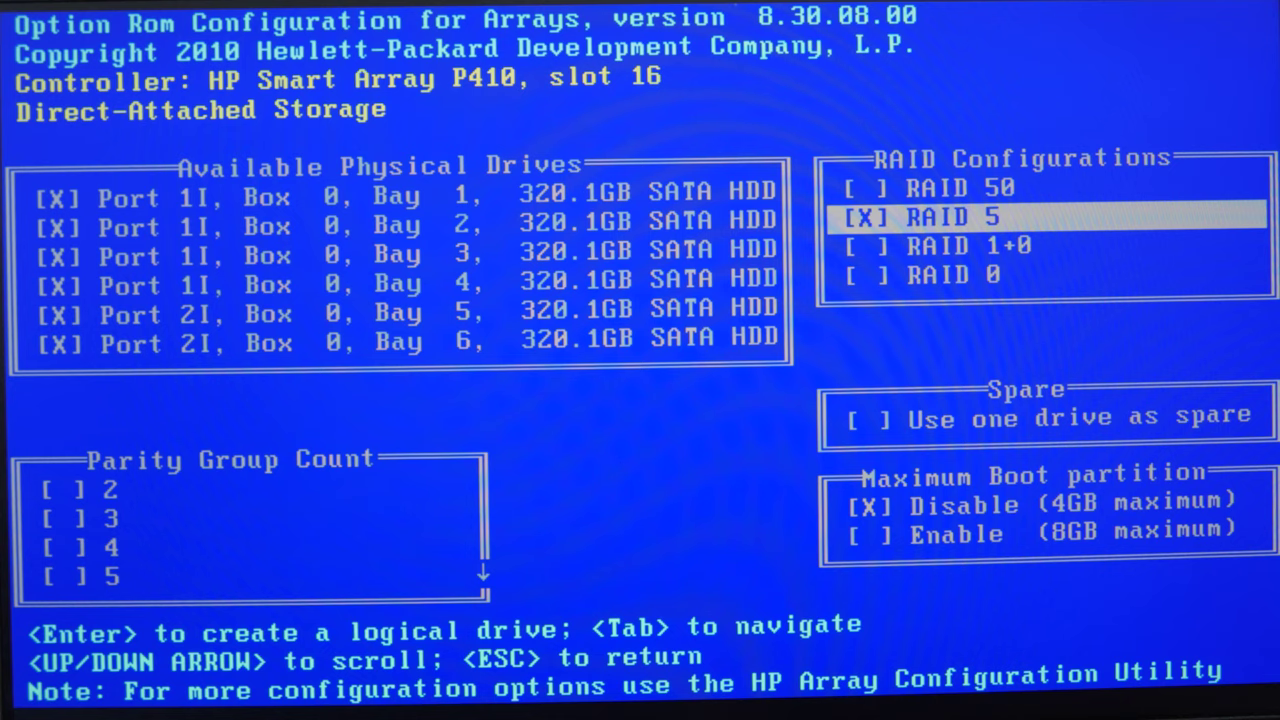
{"action": "key", "text": "Up"}
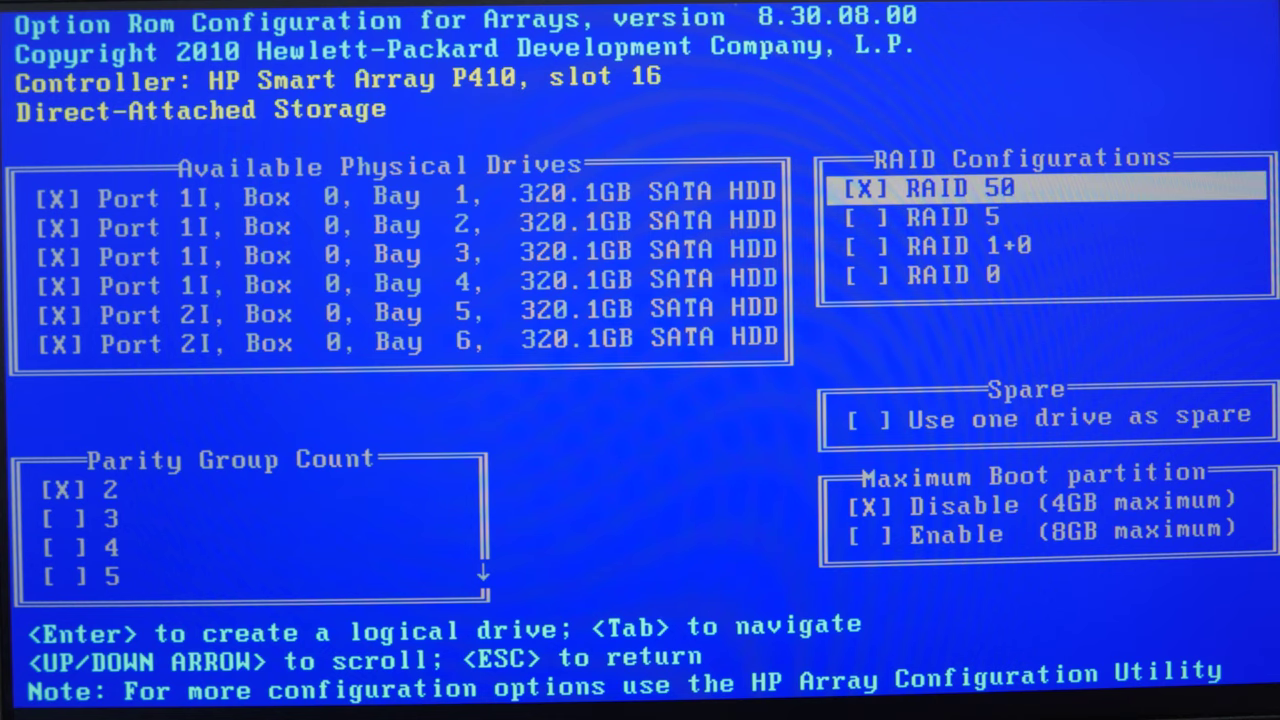
{"action": "key", "text": "Tab"}
{"action": "key", "text": "Tab"}
{"action": "key", "text": "Tab"}
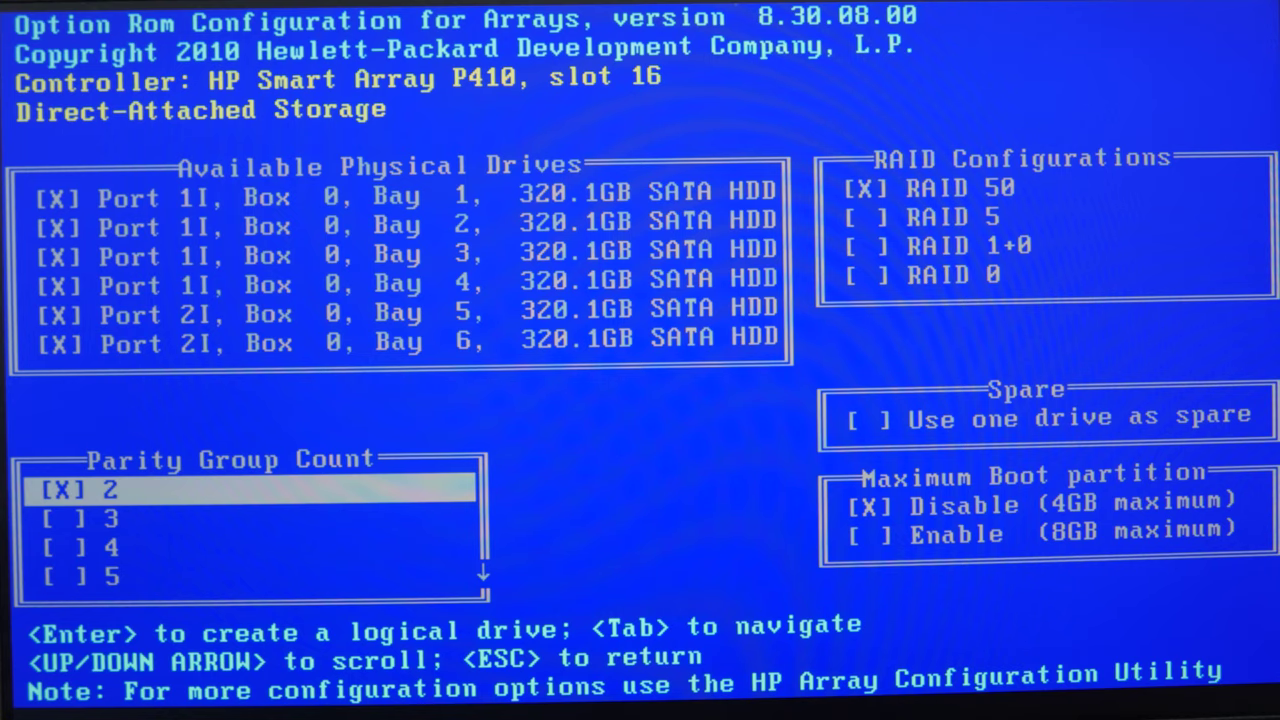
- Create the RAID 50 logical drive and save its configuration to the controller
{"action": "key", "text": "Return"}
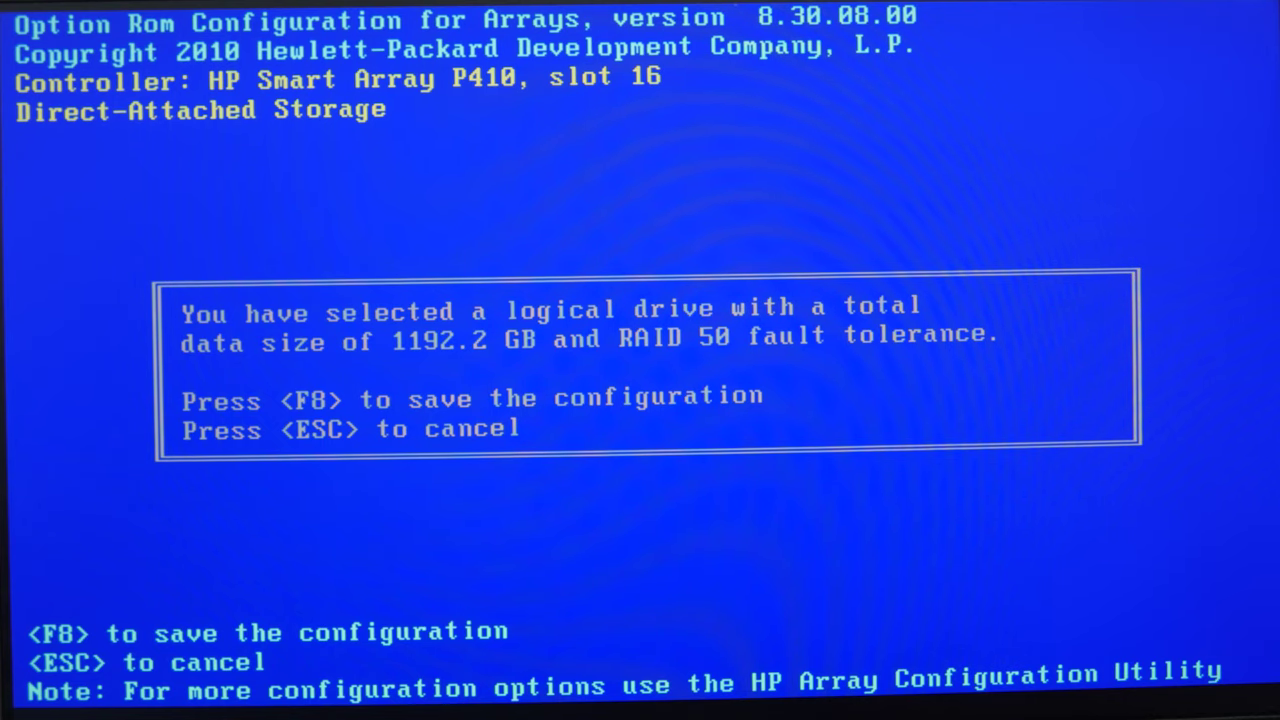
{"action": "key", "text": "F8"}
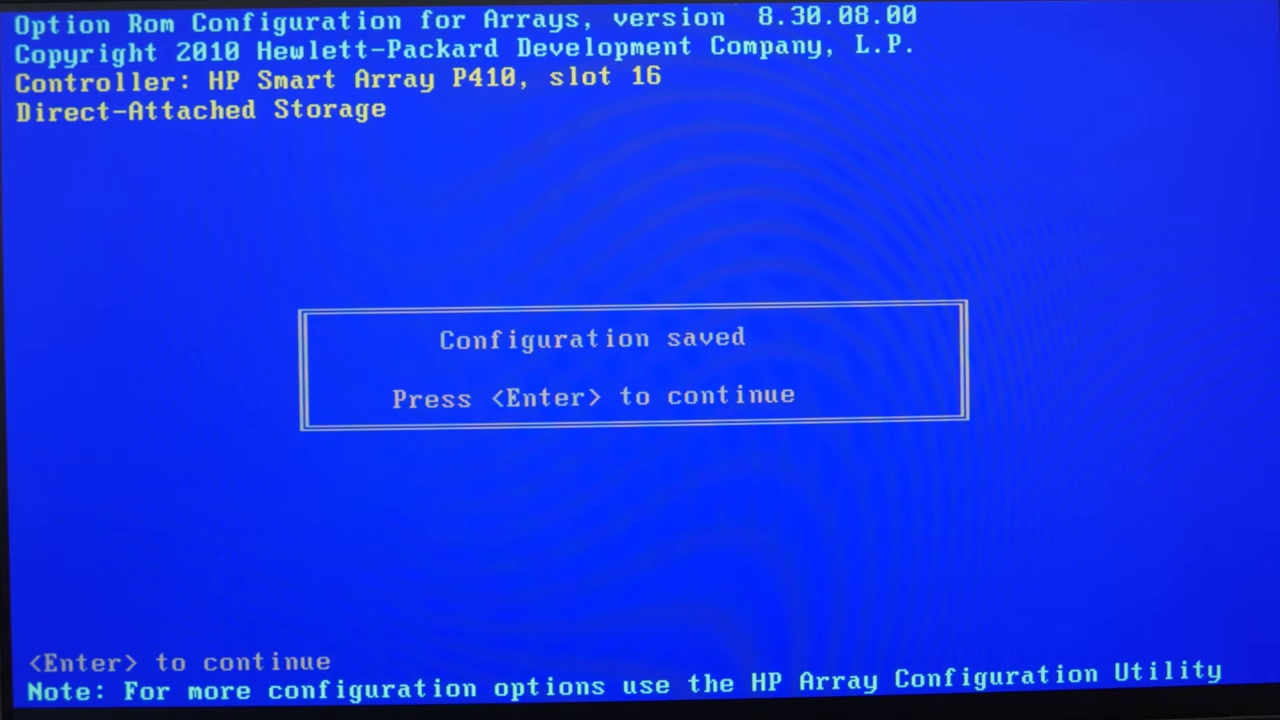
{"action": "key", "text": "Return"}
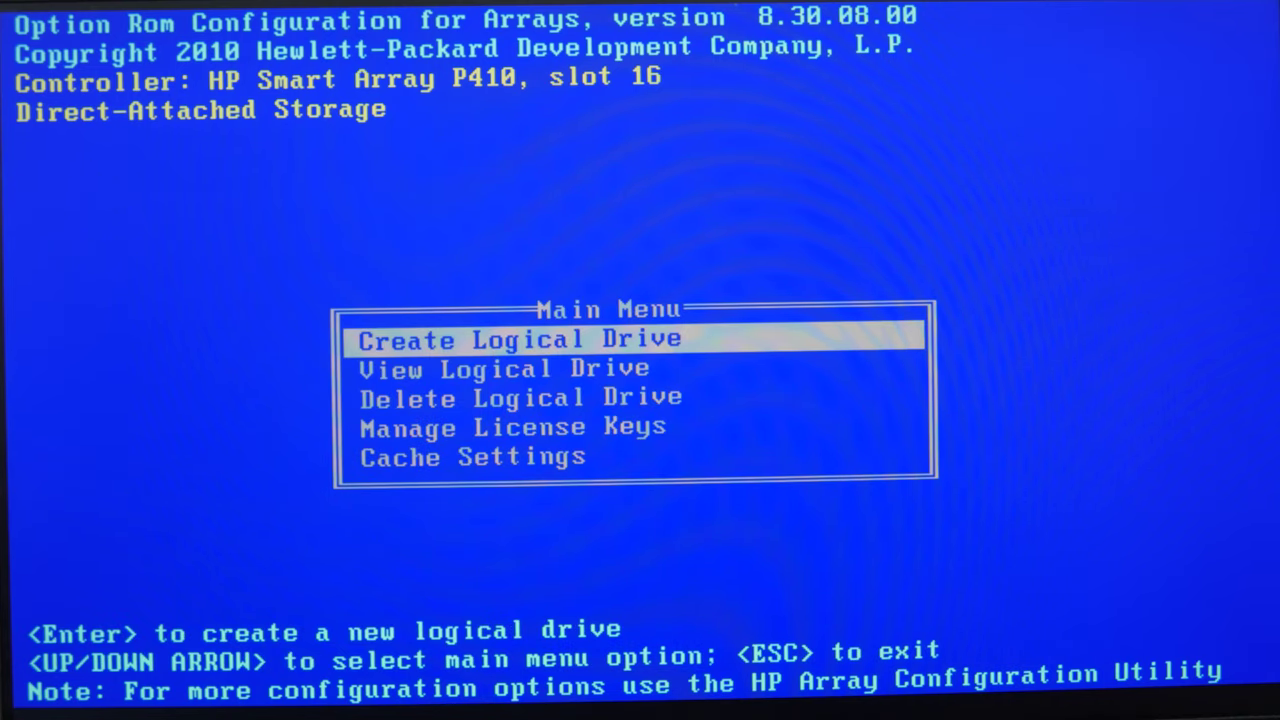
- View the details of Logical Drive # 1 and exit the array configuration
{"action": "key", "text": "Down"}
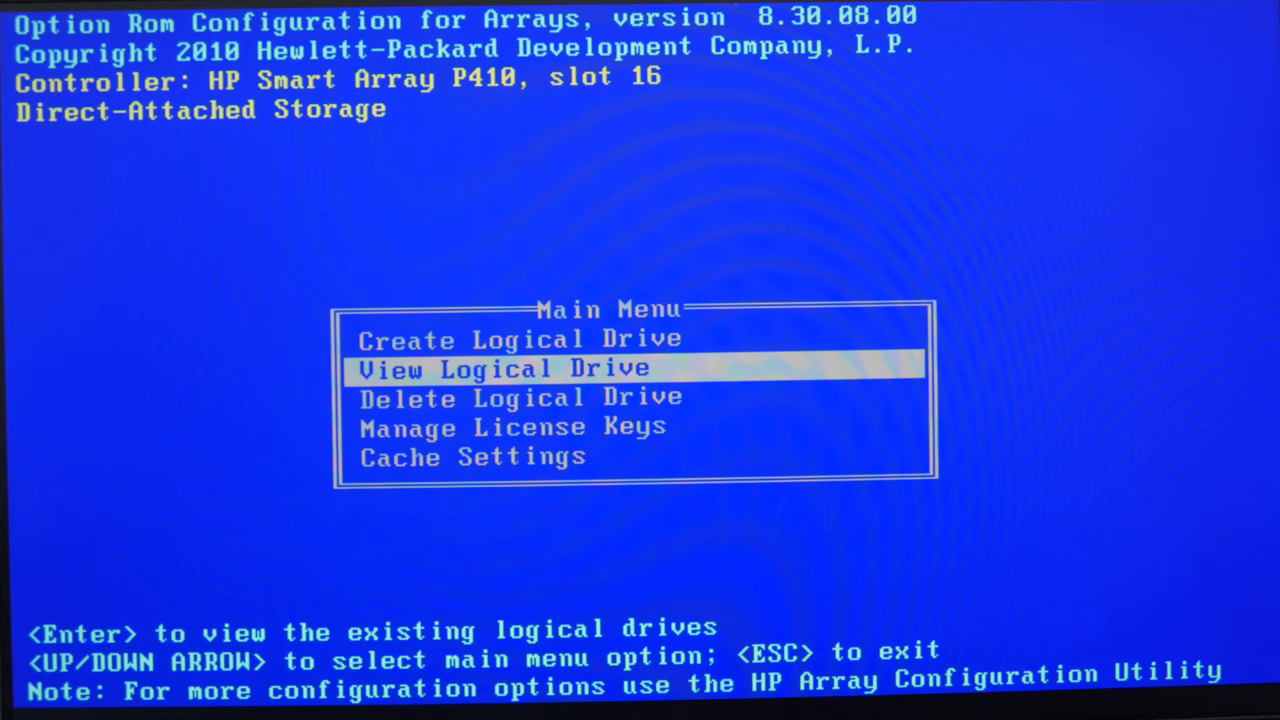
{"action": "key", "text": "Return"}
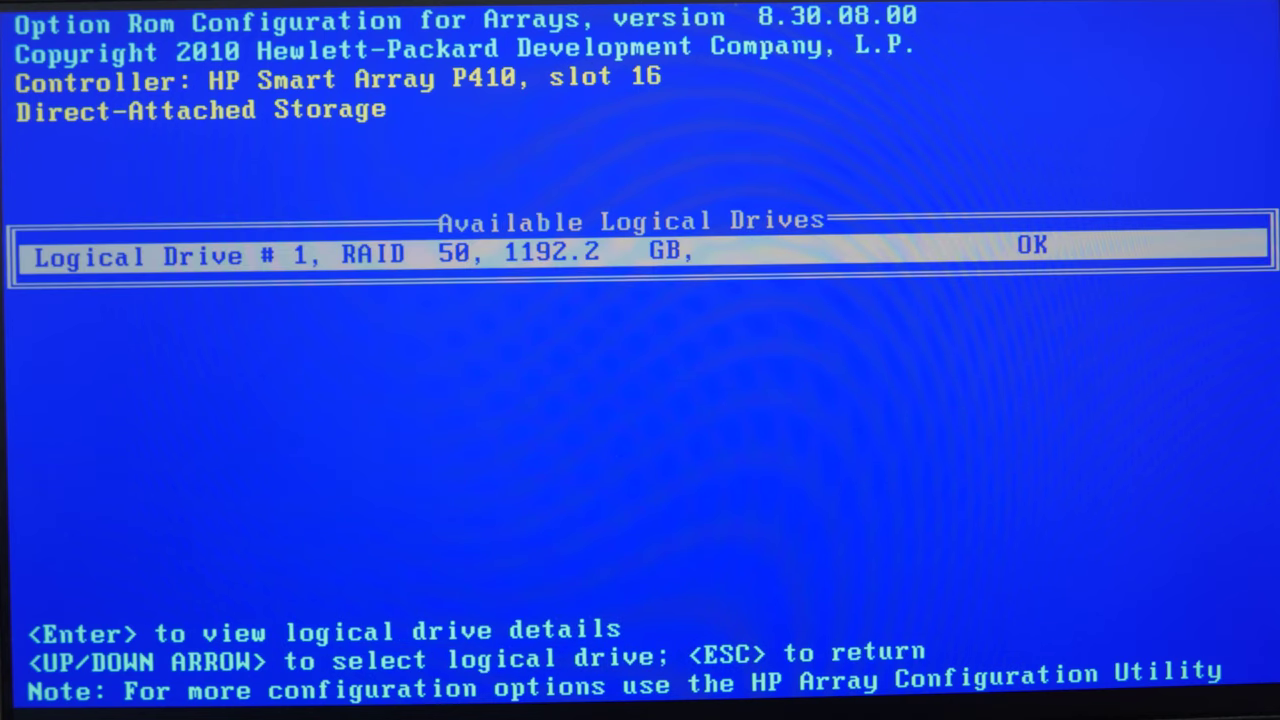
{"action": "key", "text": "Return"}
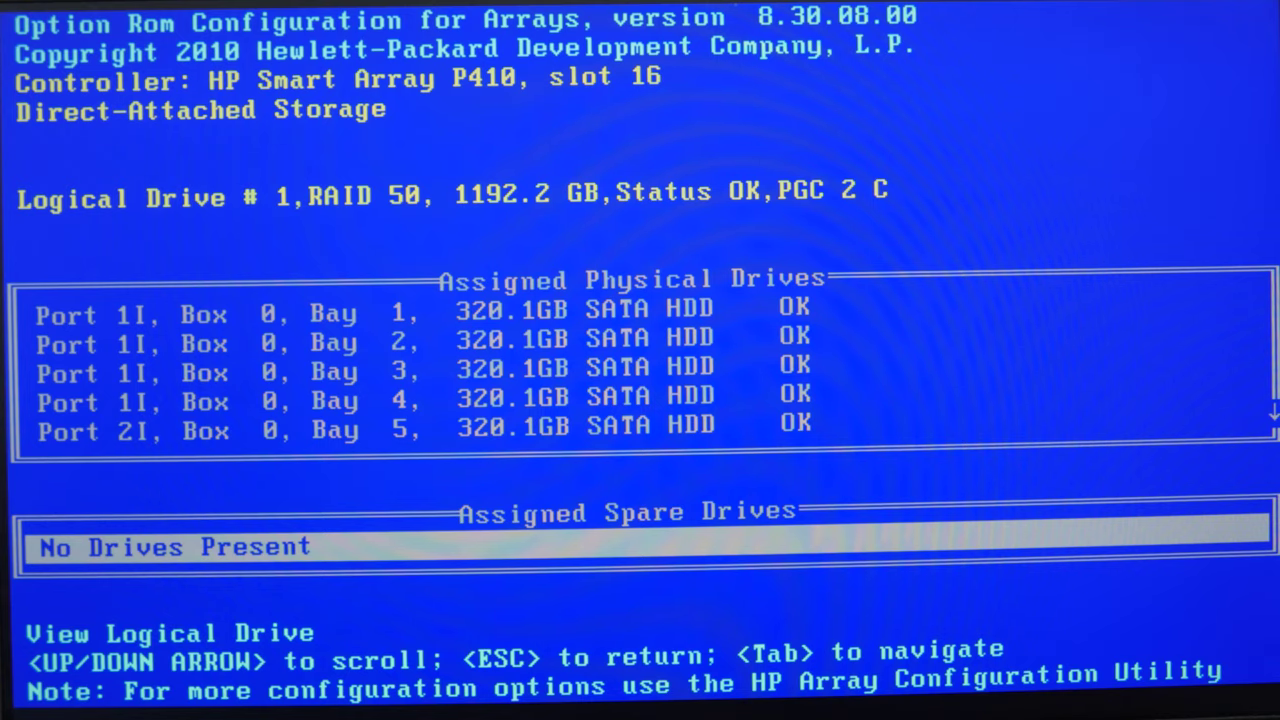
{"action": "key", "text": "Escape"}
{"action": "key", "text": "Escape"}
{"action": "key", "text": "Escape"}
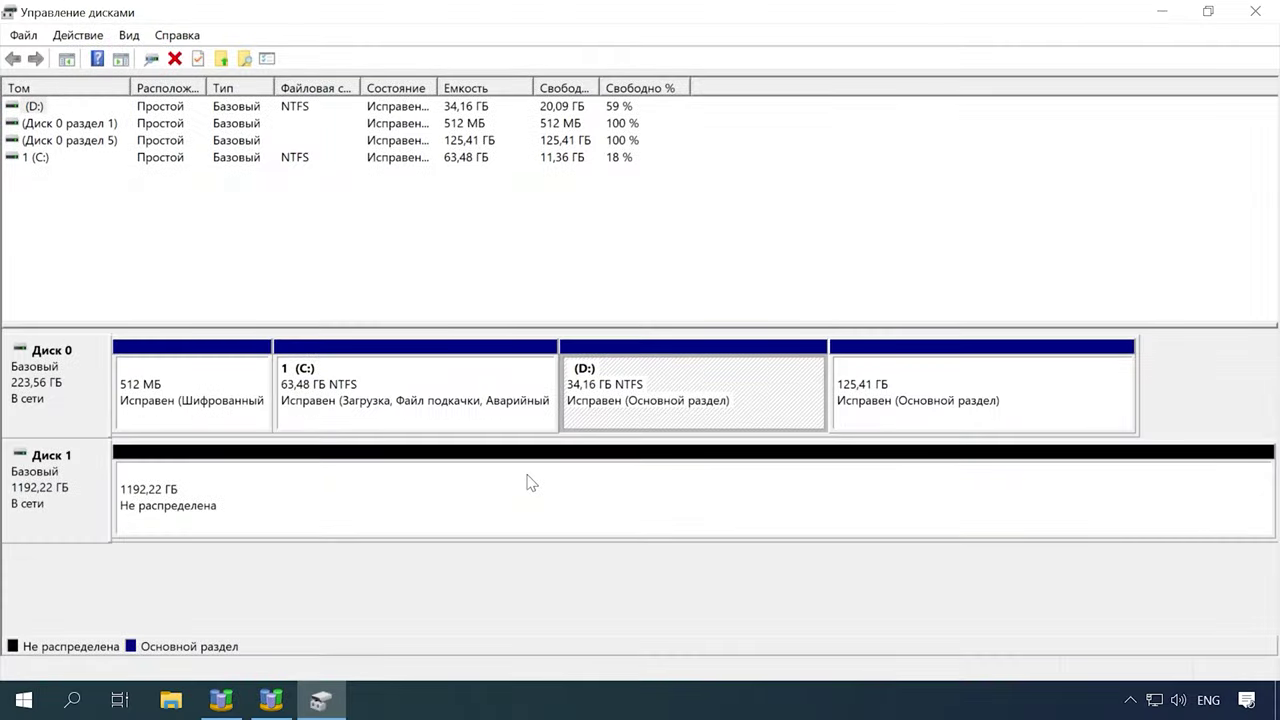
- Create a simple volume of 1220835 MB on Disk 1's unallocated space, with letter E, NTFS, label "new" and quick format
{"action": "right_click", "coordinate": [574, 473]}
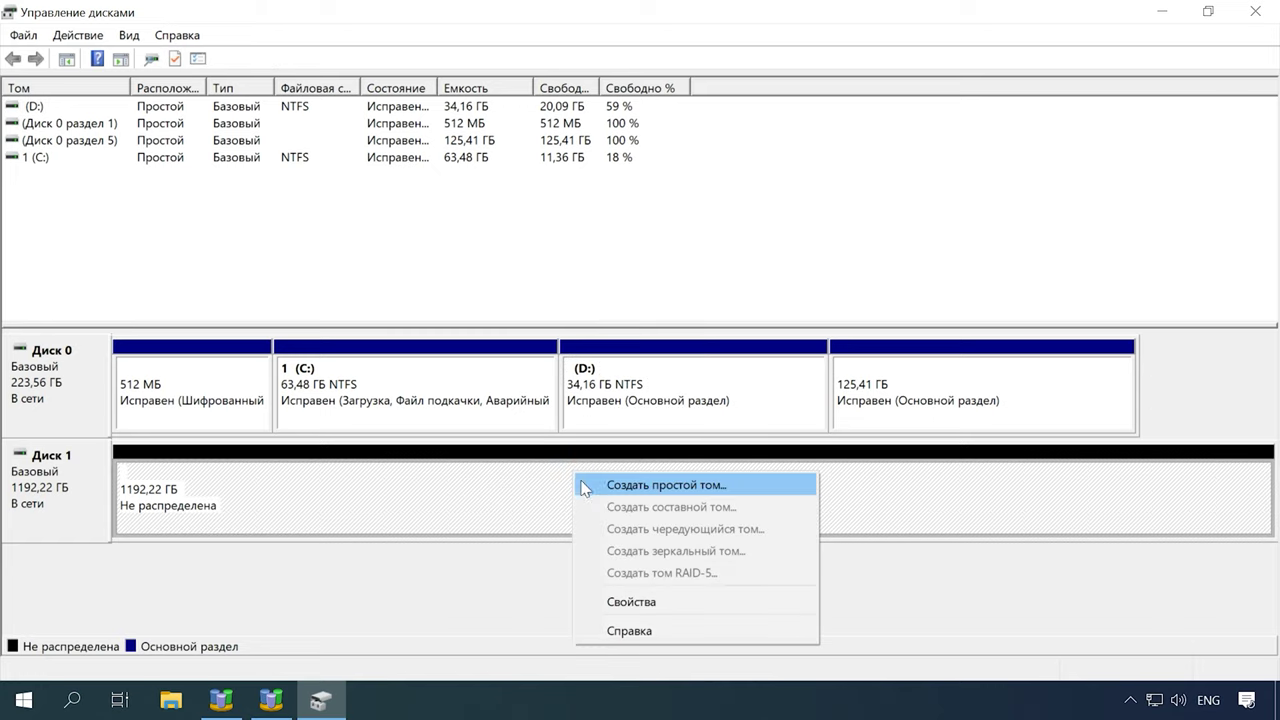
{"action": "left_click", "coordinate": [656, 487]}
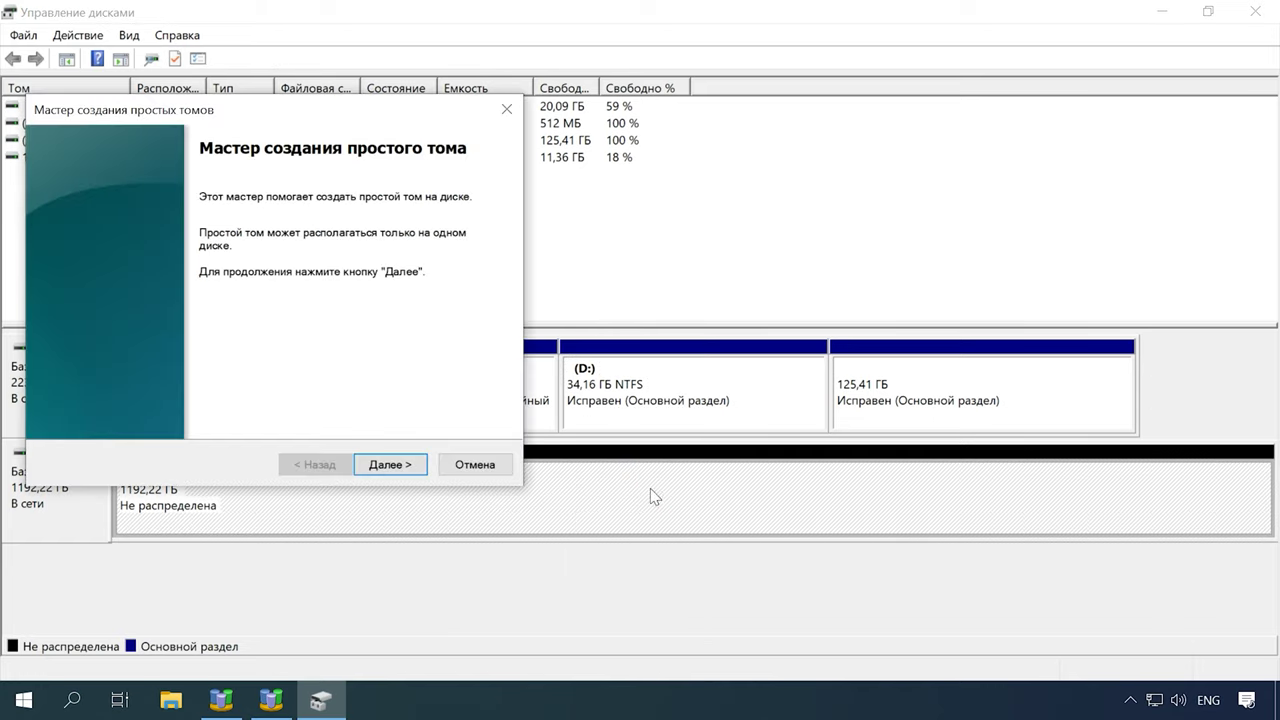
{"action": "left_click", "coordinate": [380, 472]}
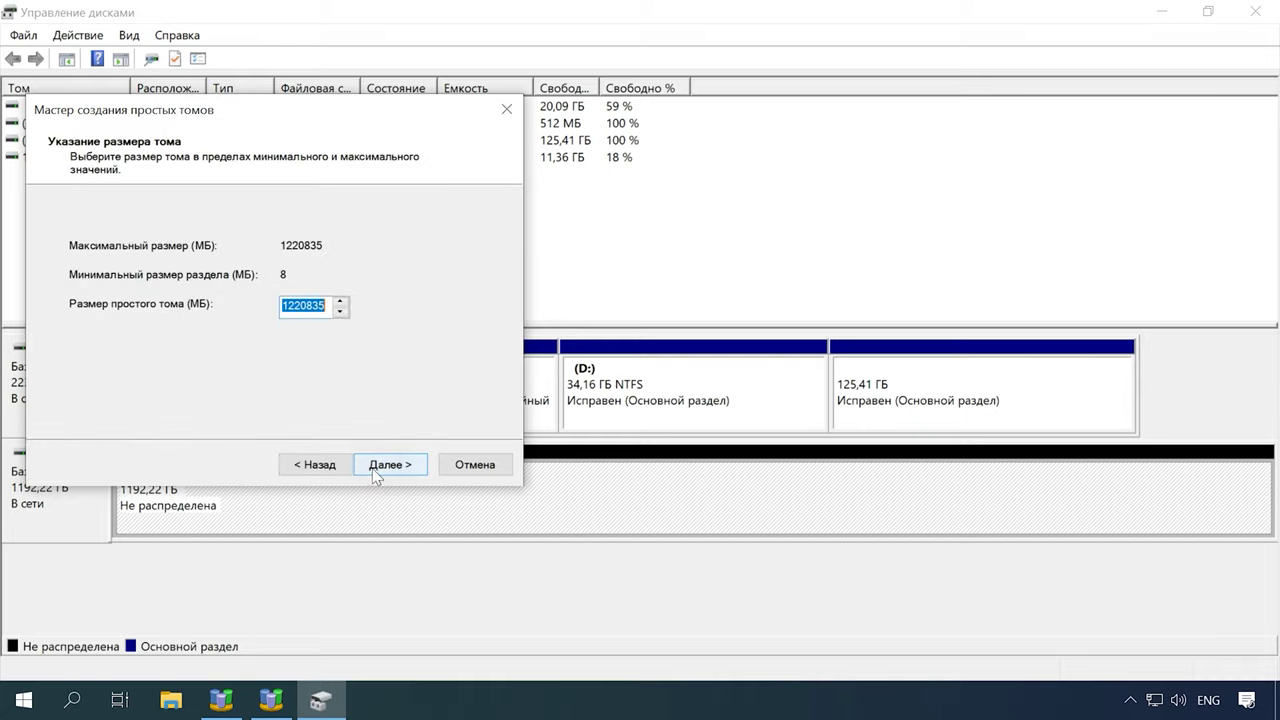
{"action": "left_click", "coordinate": [376, 469]}
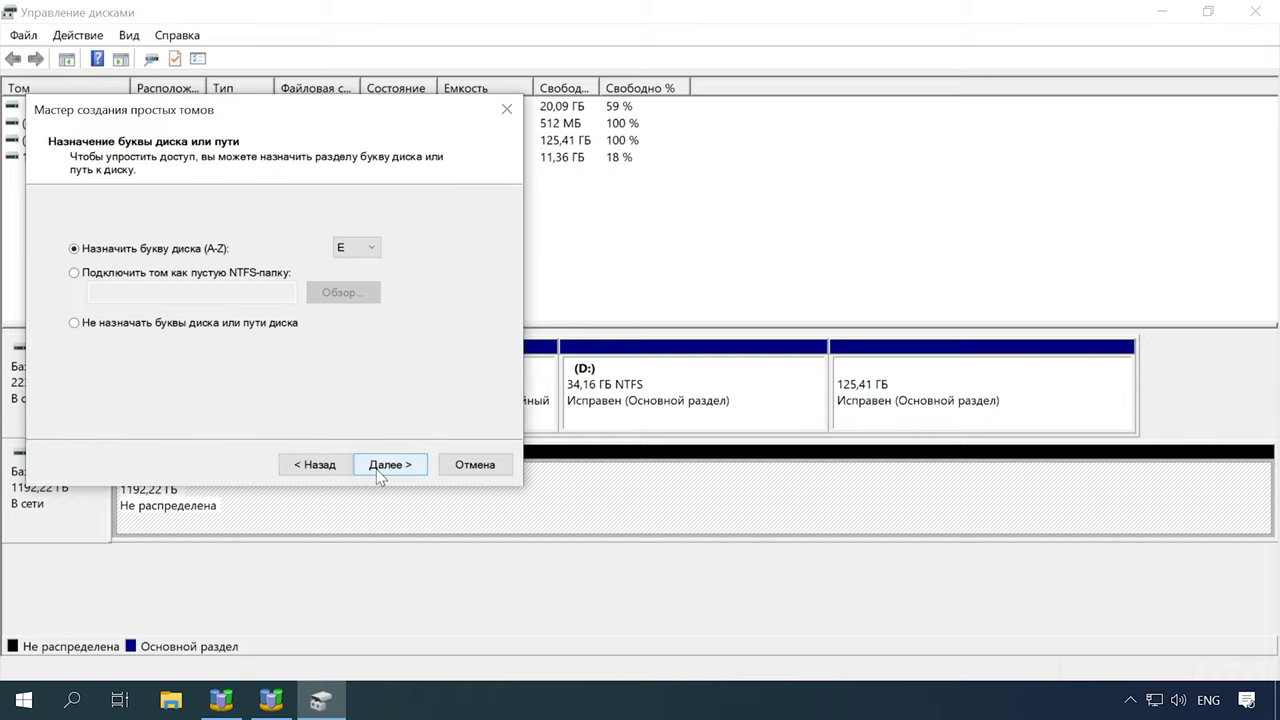
{"action": "left_click", "coordinate": [376, 469]}
{"action": "left_click", "coordinate": [391, 468]}
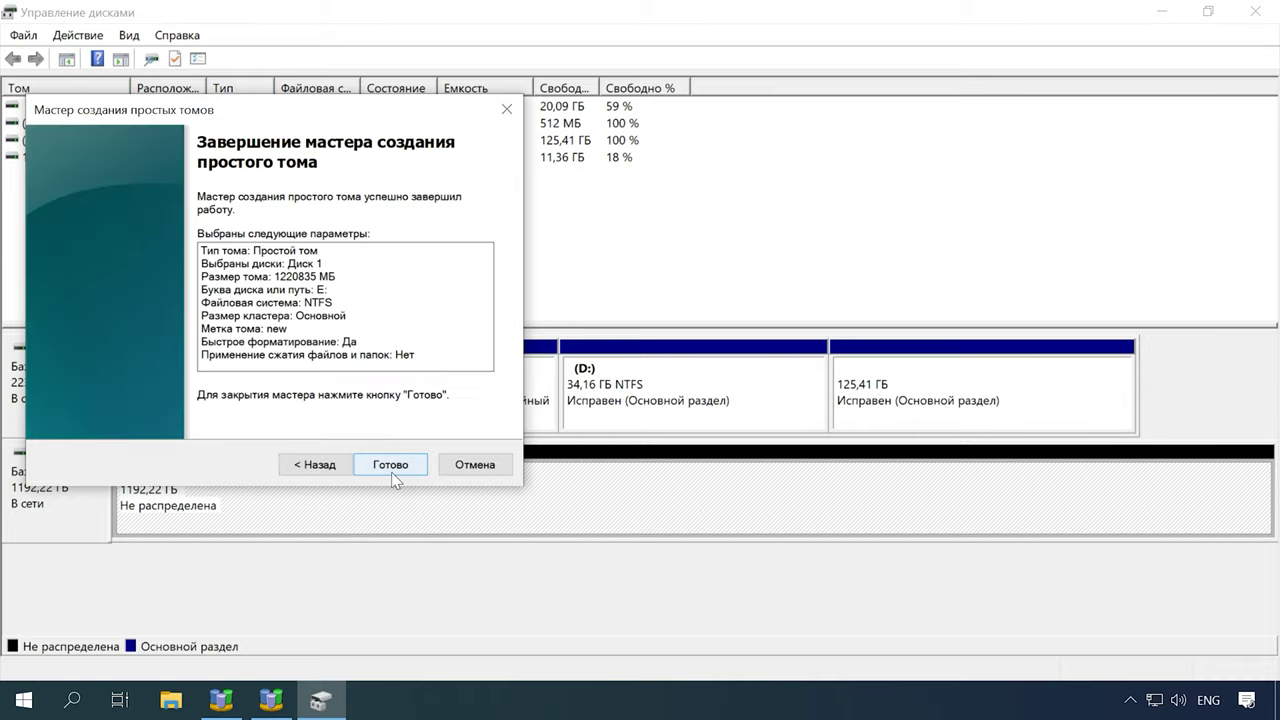
{"action": "left_click", "coordinate": [391, 466]}
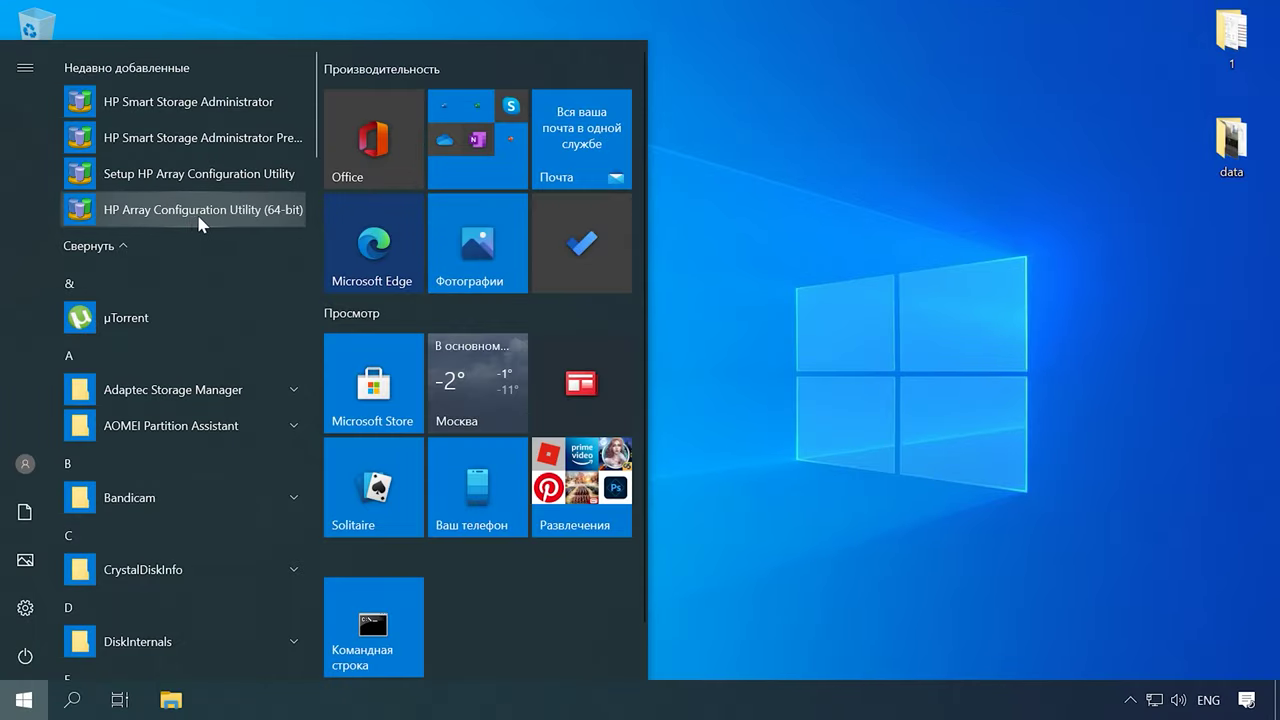
- Launch HP Array Configuration Utility (64-bit) and HP Smart Storage Administrator, and return to the Array Configuration Utility
{"action": "left_click", "coordinate": [203, 212]}
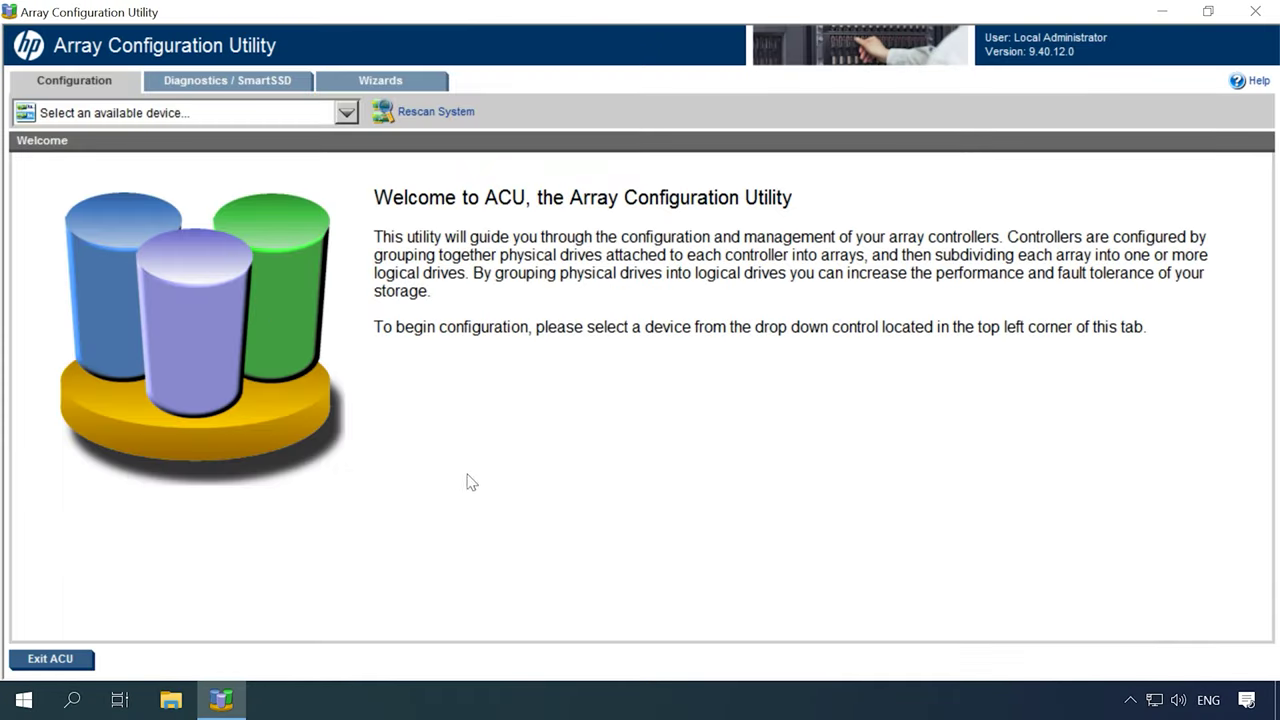
{"action": "left_click", "coordinate": [23, 700]}
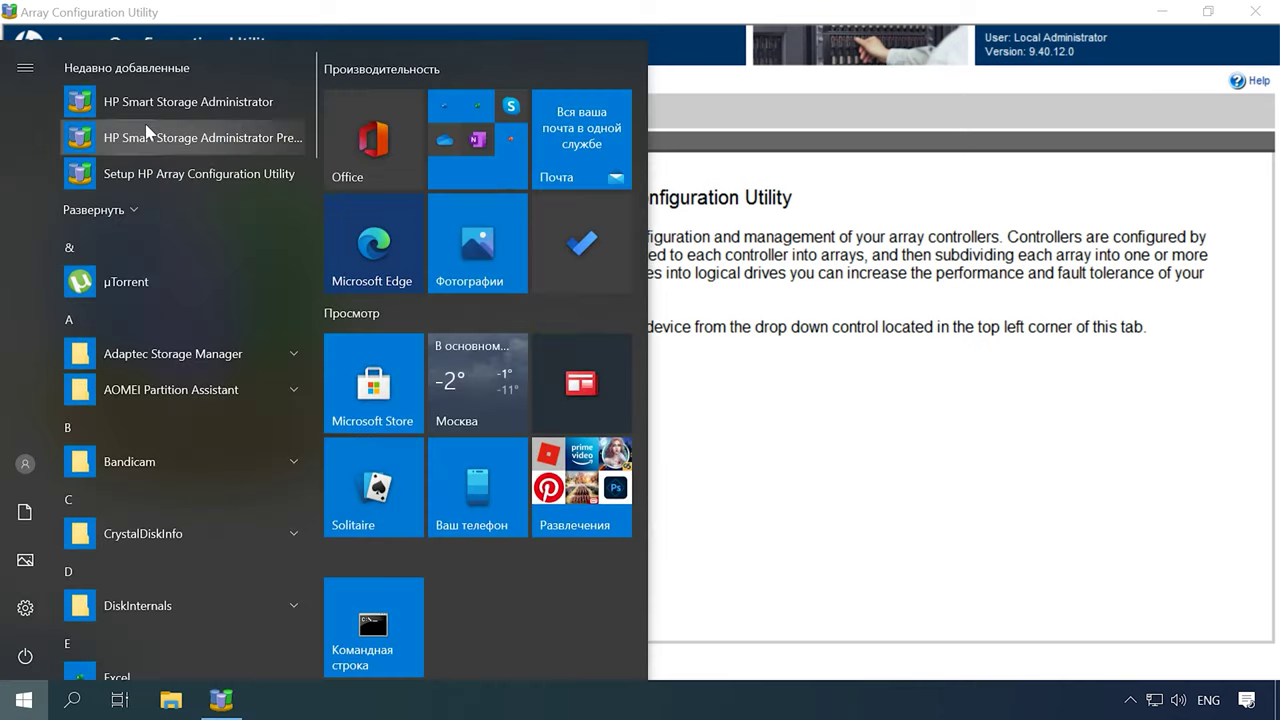
{"action": "left_click", "coordinate": [236, 104]}
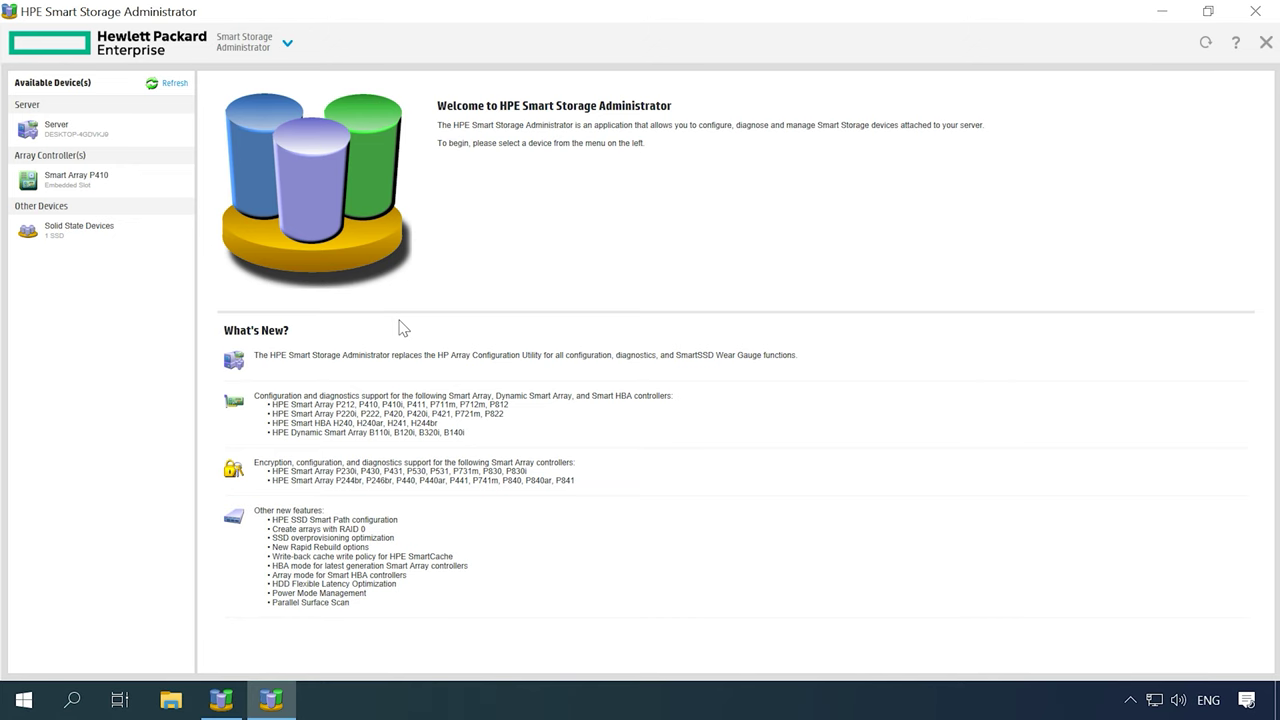
{"action": "left_click", "coordinate": [1266, 42]}
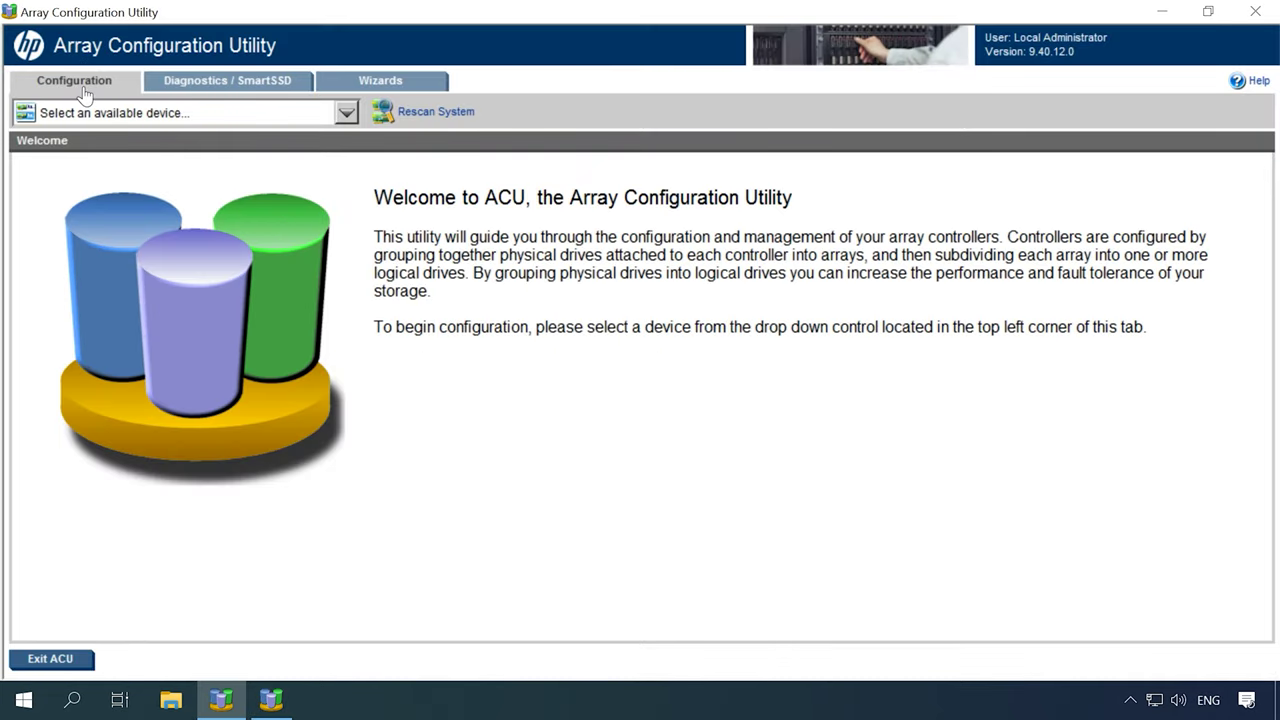
- Select Smart Array P410 in Slot 16 and create a new SATA array from all six physical drives
{"action": "left_click", "coordinate": [271, 112]}
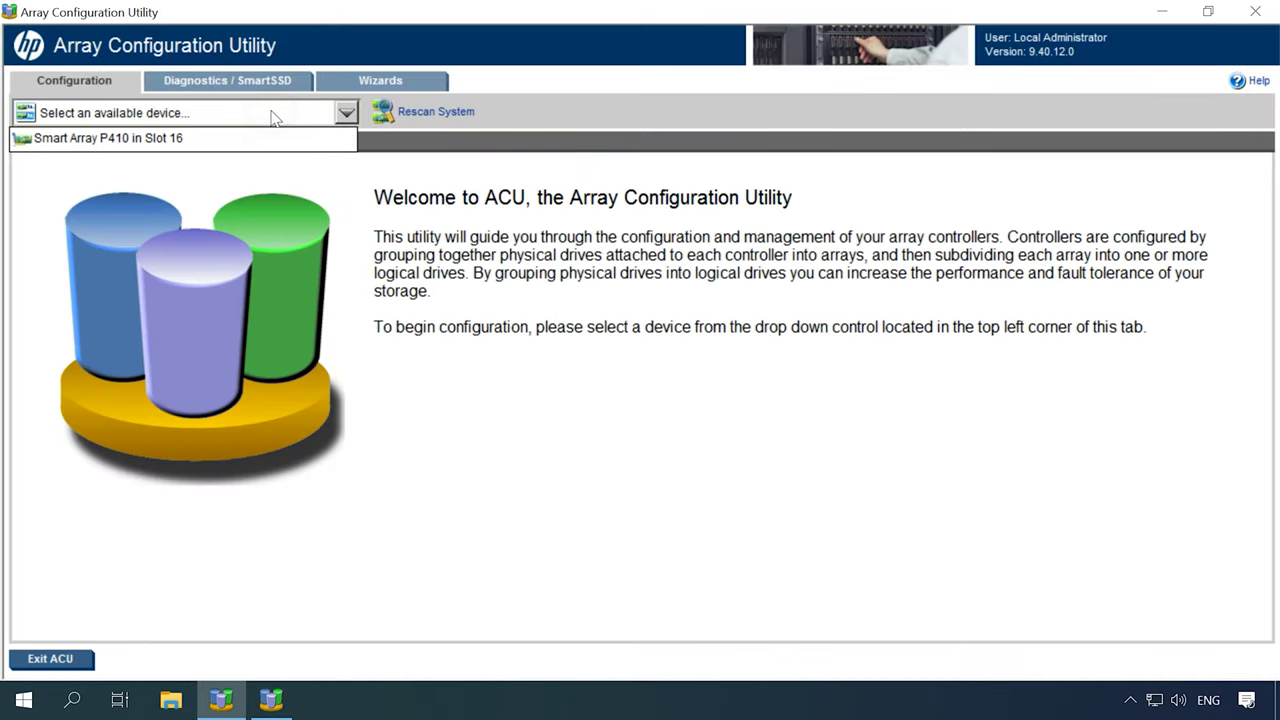
{"action": "left_click", "coordinate": [128, 139]}
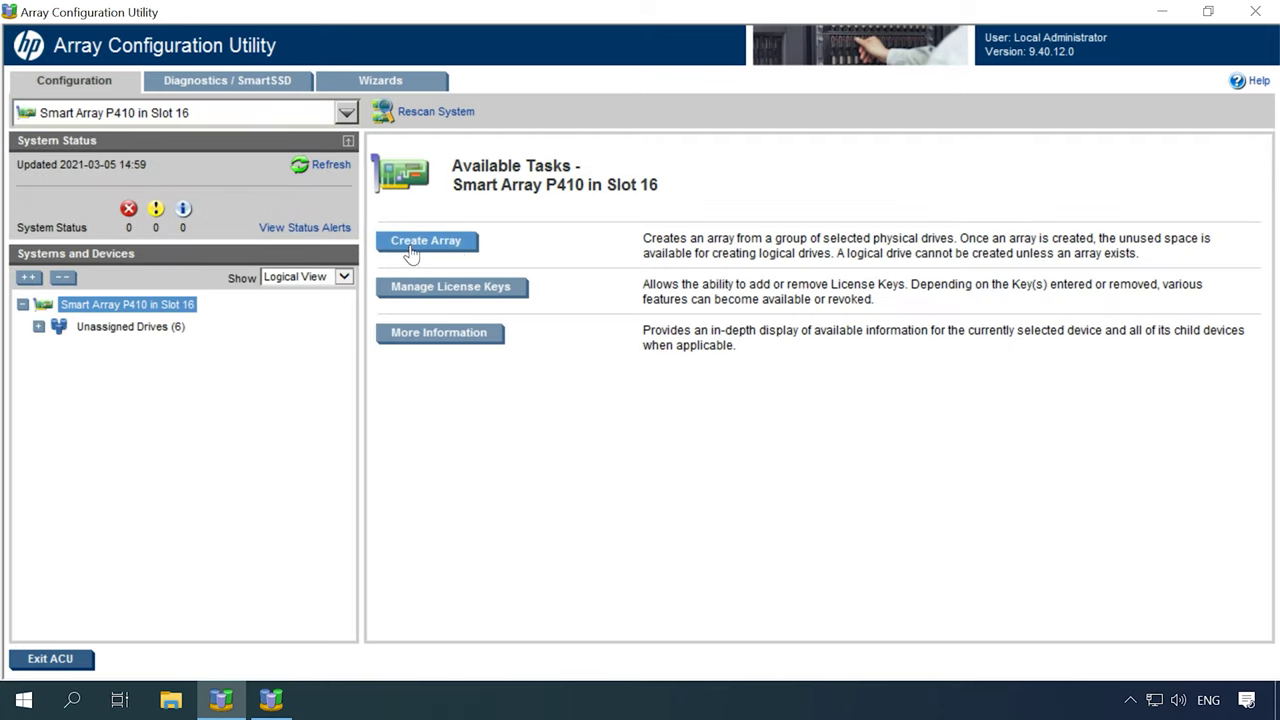
{"action": "left_click", "coordinate": [428, 246]}
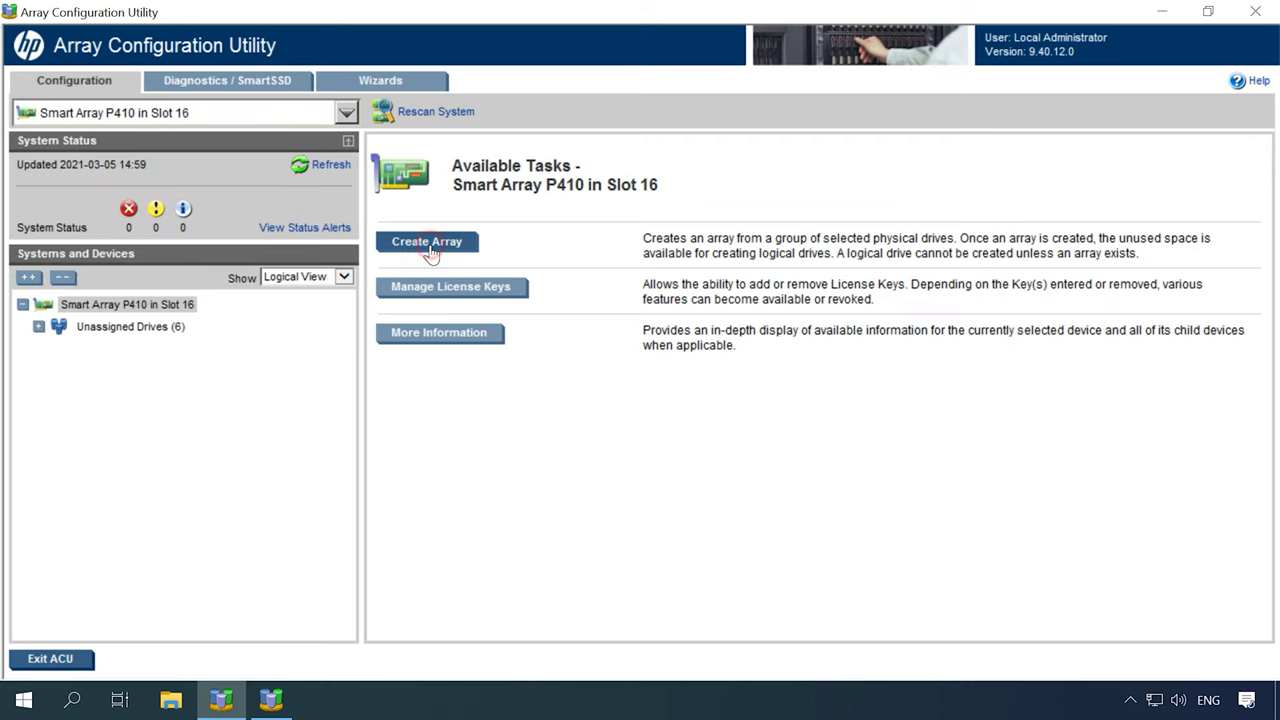
{"action": "left_click", "coordinate": [404, 374]}
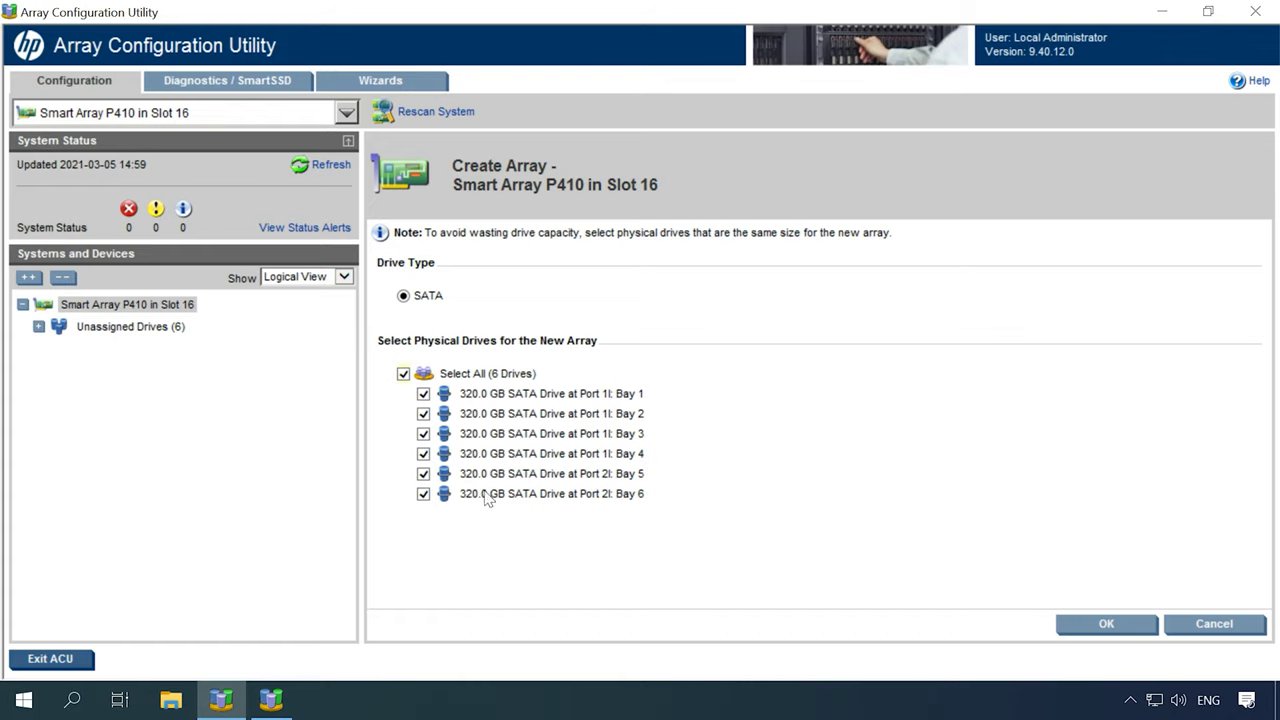
{"action": "left_click", "coordinate": [1112, 628]}
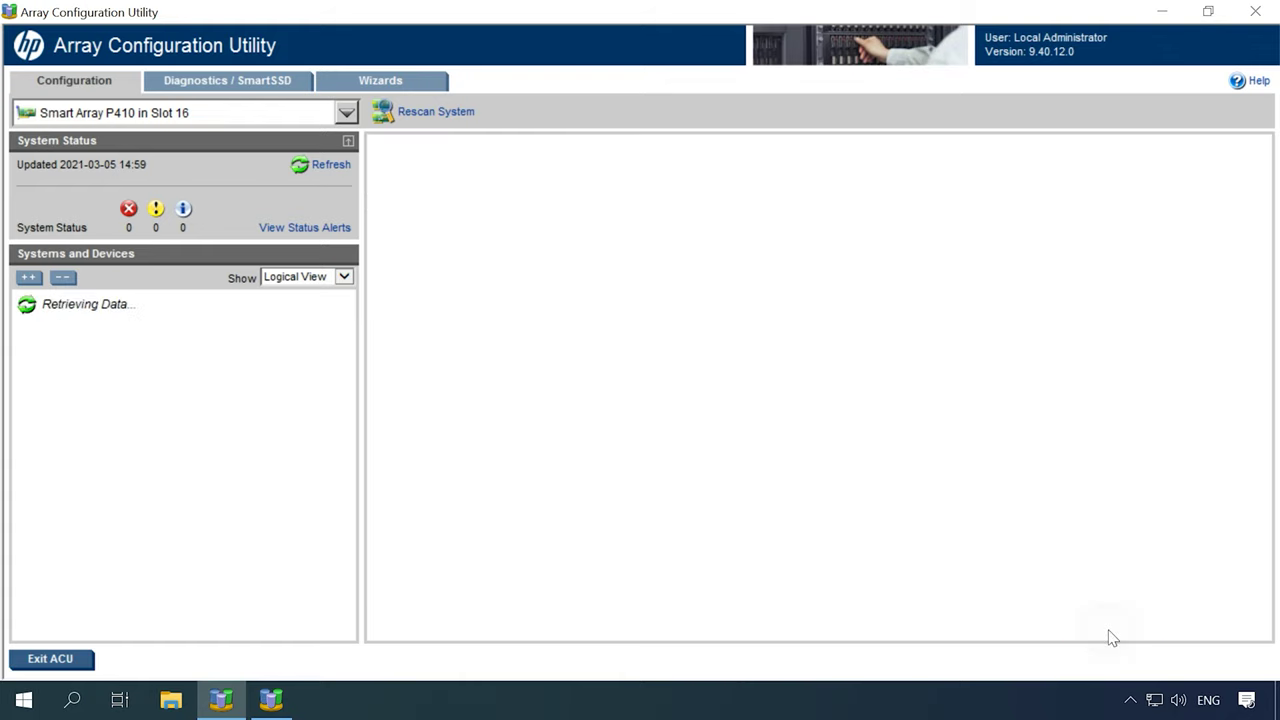
- Start a RAID 50 logical drive on SATA Array A and set its strip size to 512 KB
{"action": "left_click", "coordinate": [453, 245]}
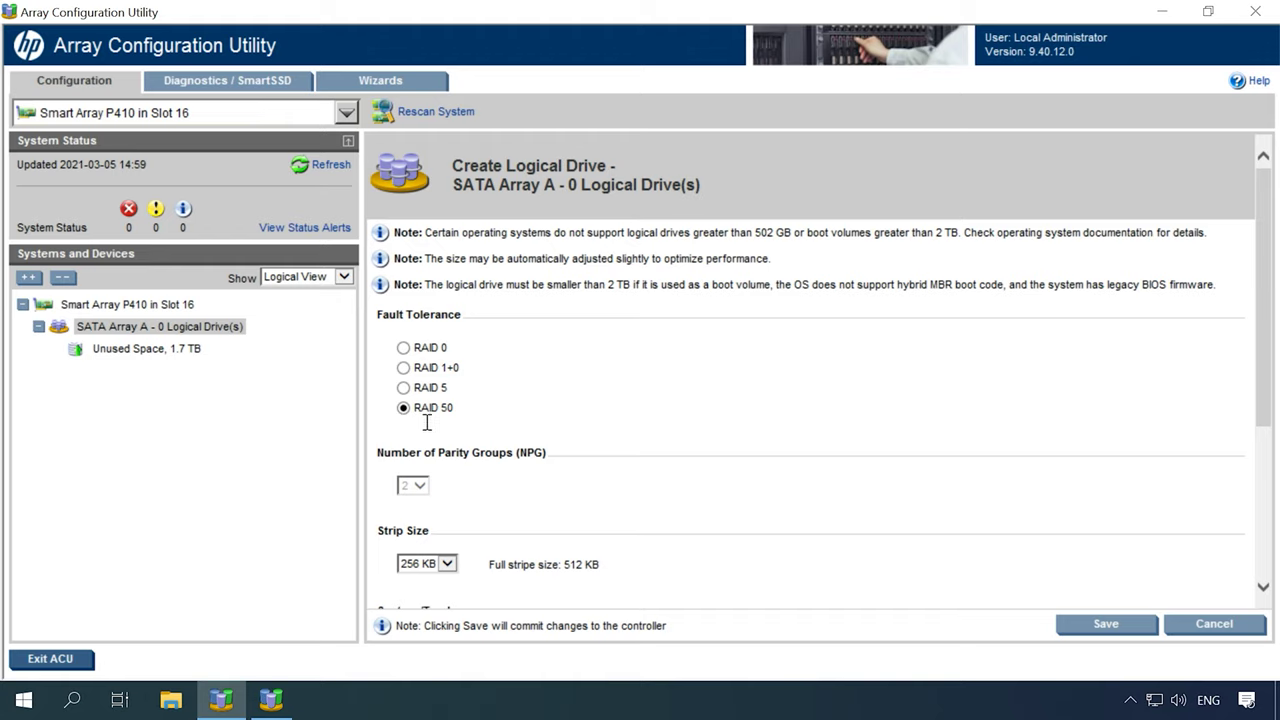
{"action": "left_click", "coordinate": [444, 570]}
{"action": "left_click", "coordinate": [445, 574]}
{"action": "left_click", "coordinate": [450, 579]}
- Give the logical drive the maximum size, save it to the controller and select the new Logical Drive 1
{"action": "left_click_drag", "start_coordinate": [1262, 420], "coordinate": [1262, 575]}
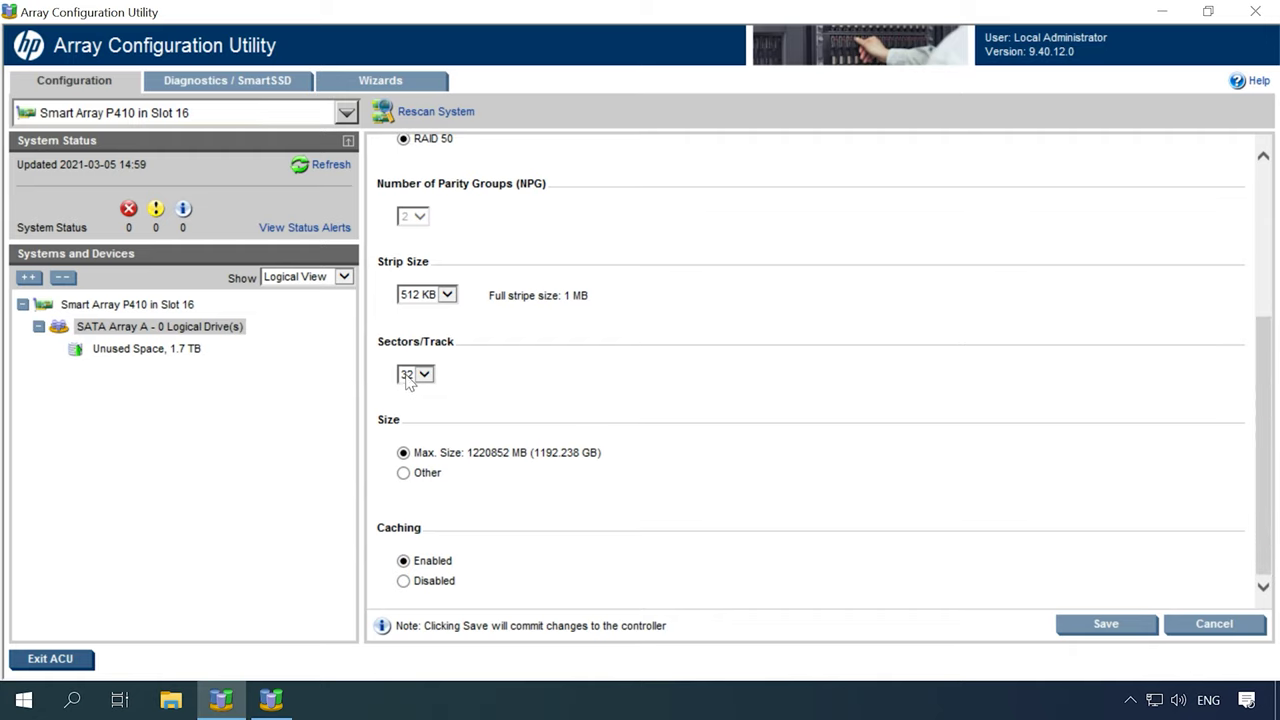
{"action": "left_click", "coordinate": [403, 473]}
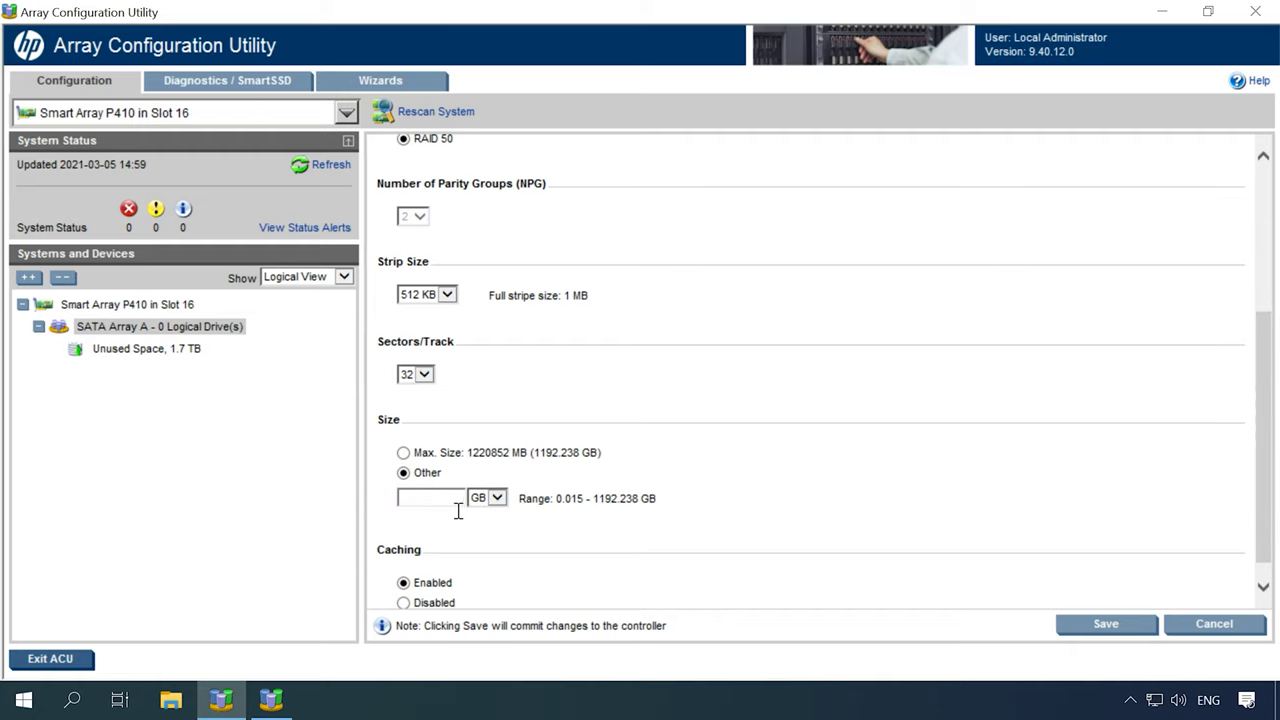
{"action": "left_click", "coordinate": [403, 453]}
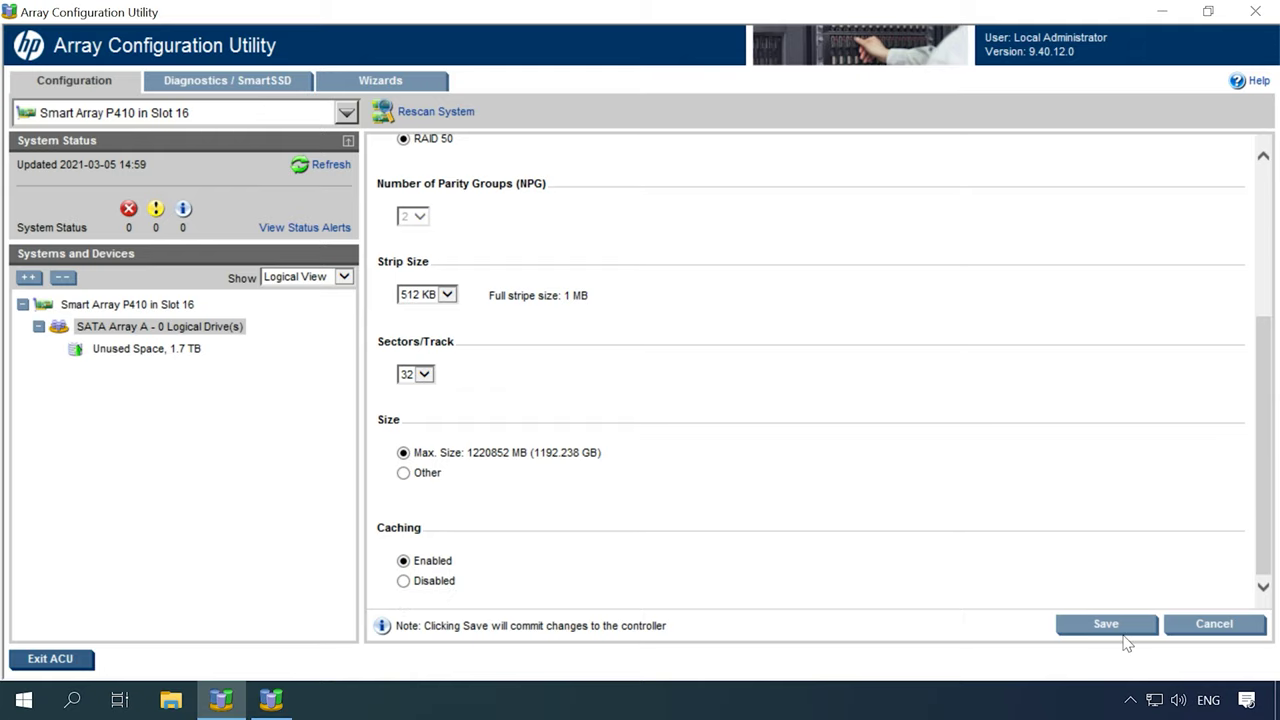
{"action": "left_click", "coordinate": [1118, 630]}
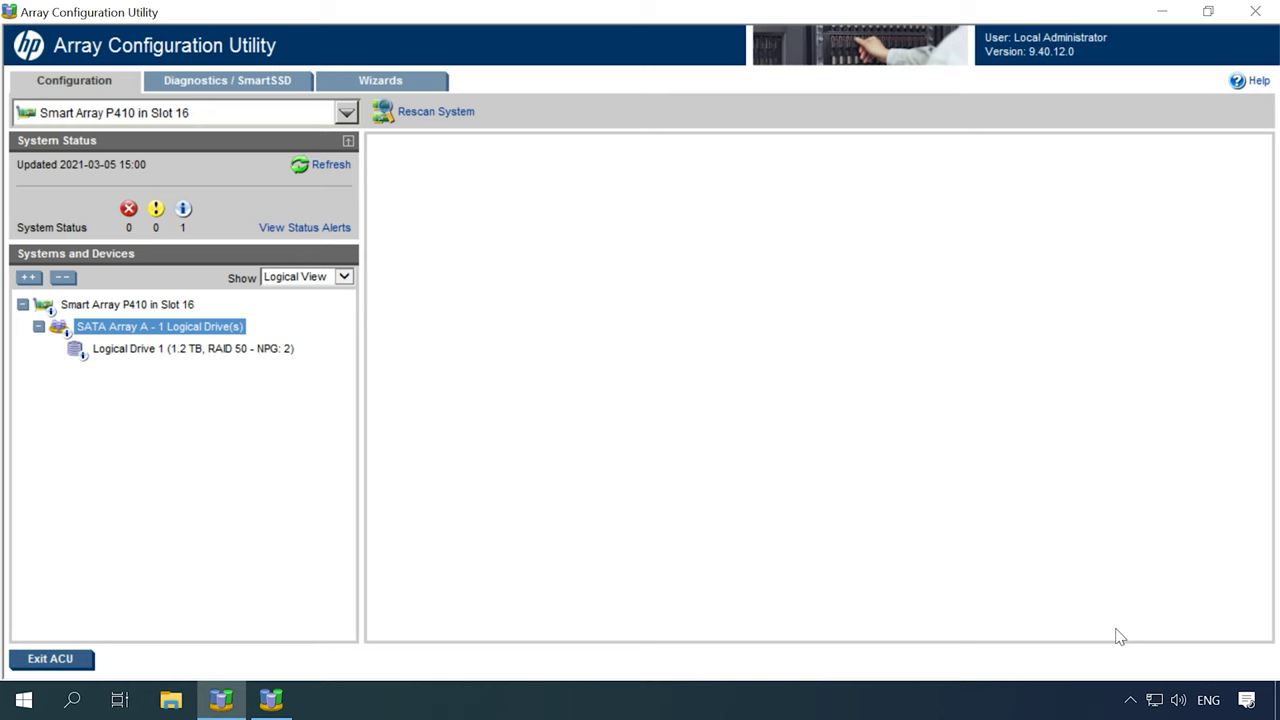
{"action": "left_click", "coordinate": [184, 348]}
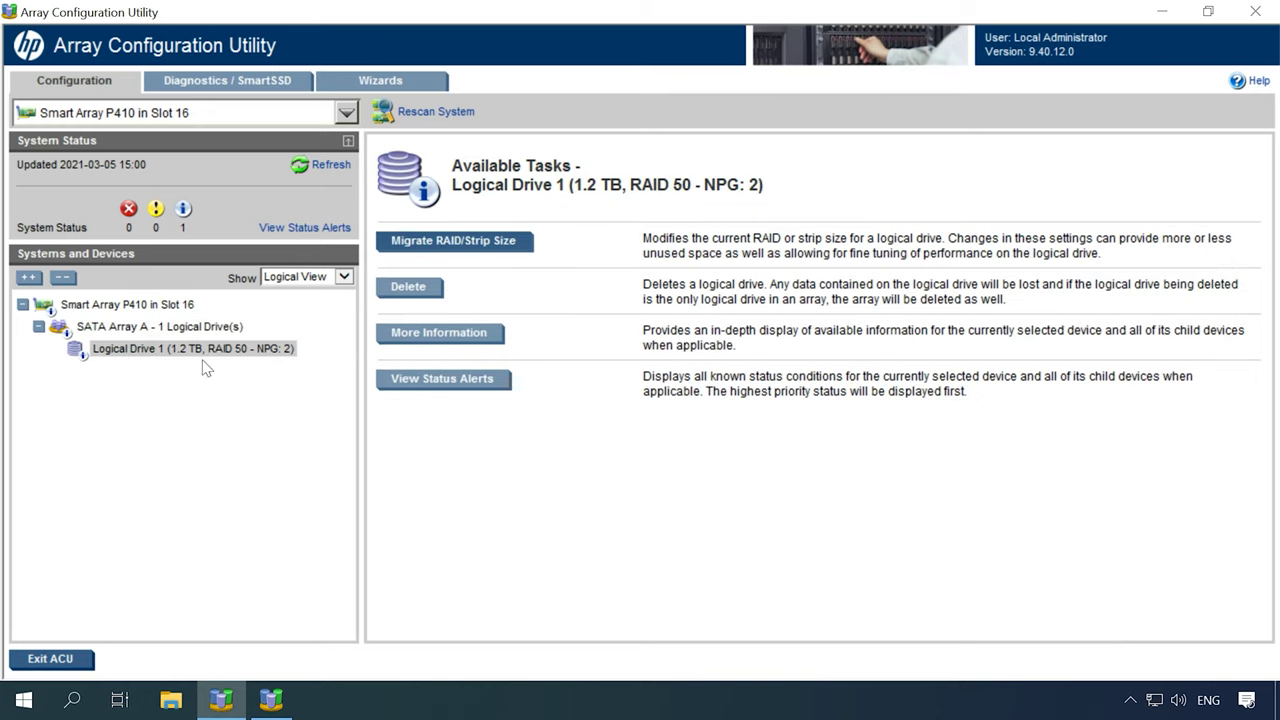
- Open Windows Disk Management, initialize Disk 1 with the GPT partition style and maximize the window
{"action": "right_click", "coordinate": [22, 700]}
{"action": "left_click", "coordinate": [124, 352]}
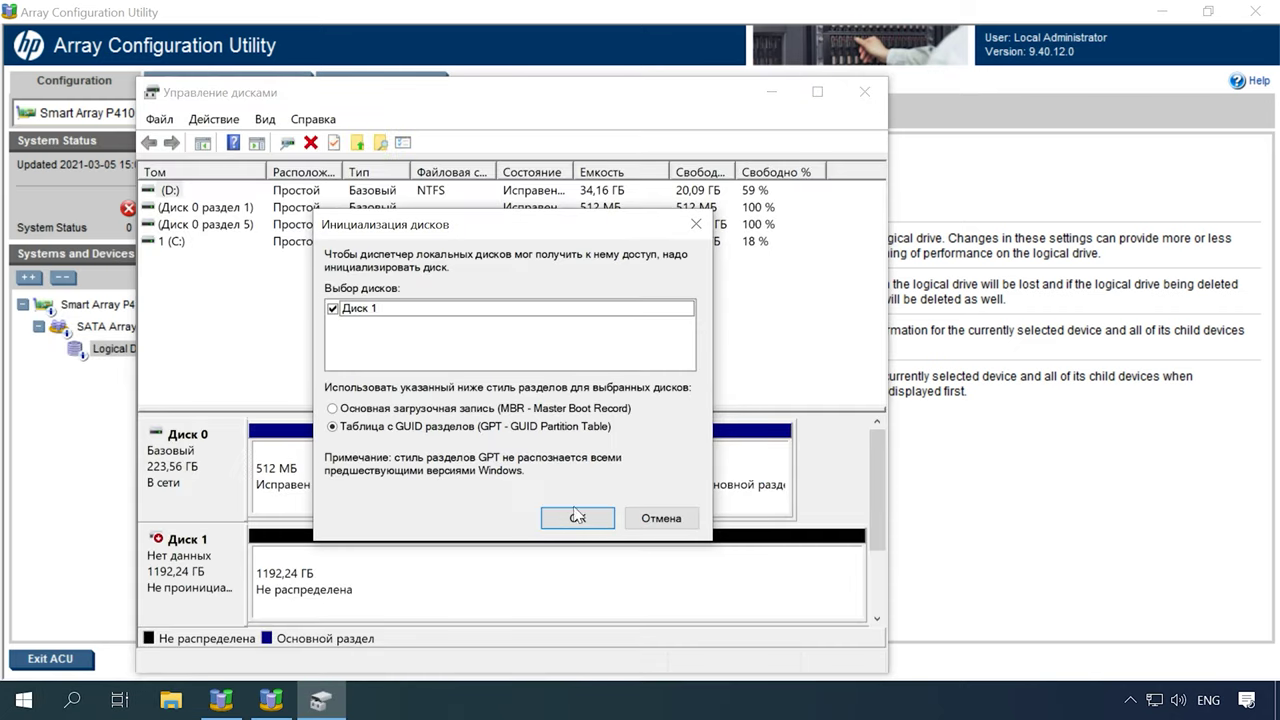
{"action": "left_click", "coordinate": [577, 519]}
{"action": "left_click", "coordinate": [817, 91]}
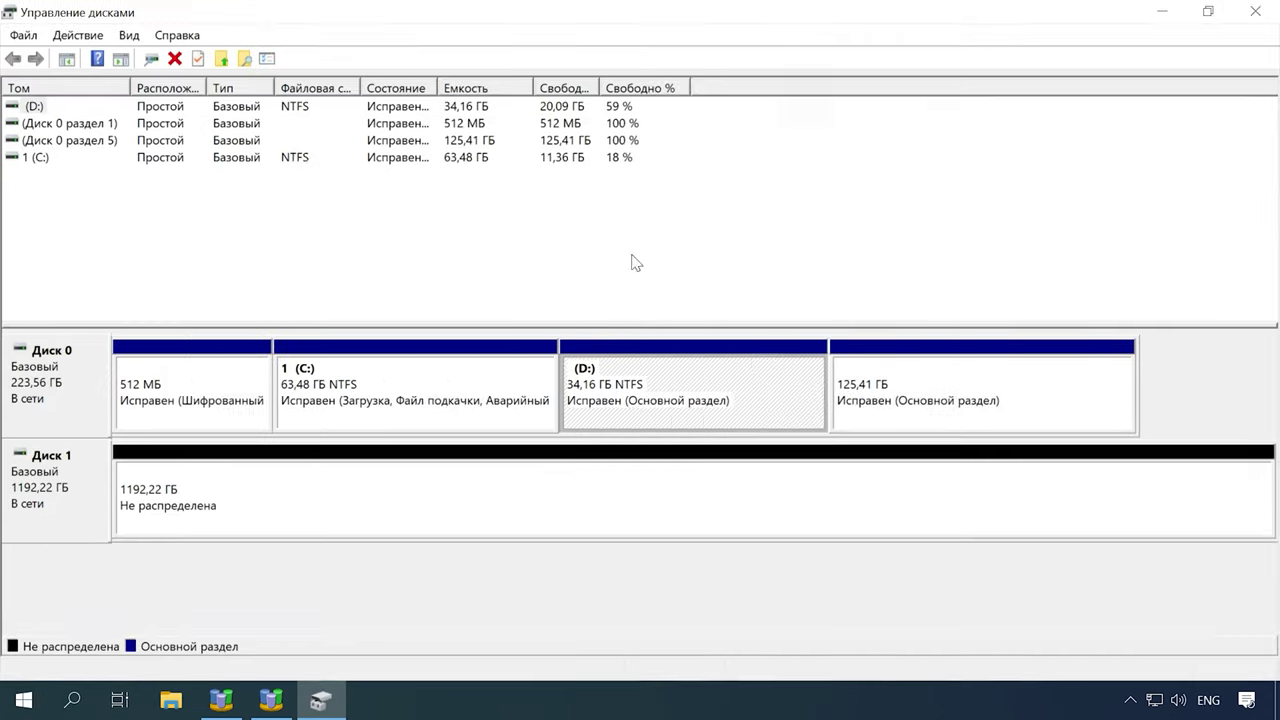
- Create a simple volume in the unallocated space of Disk 1 with the volume label new
{"action": "right_click", "coordinate": [576, 478]}
{"action": "left_click", "coordinate": [651, 487]}
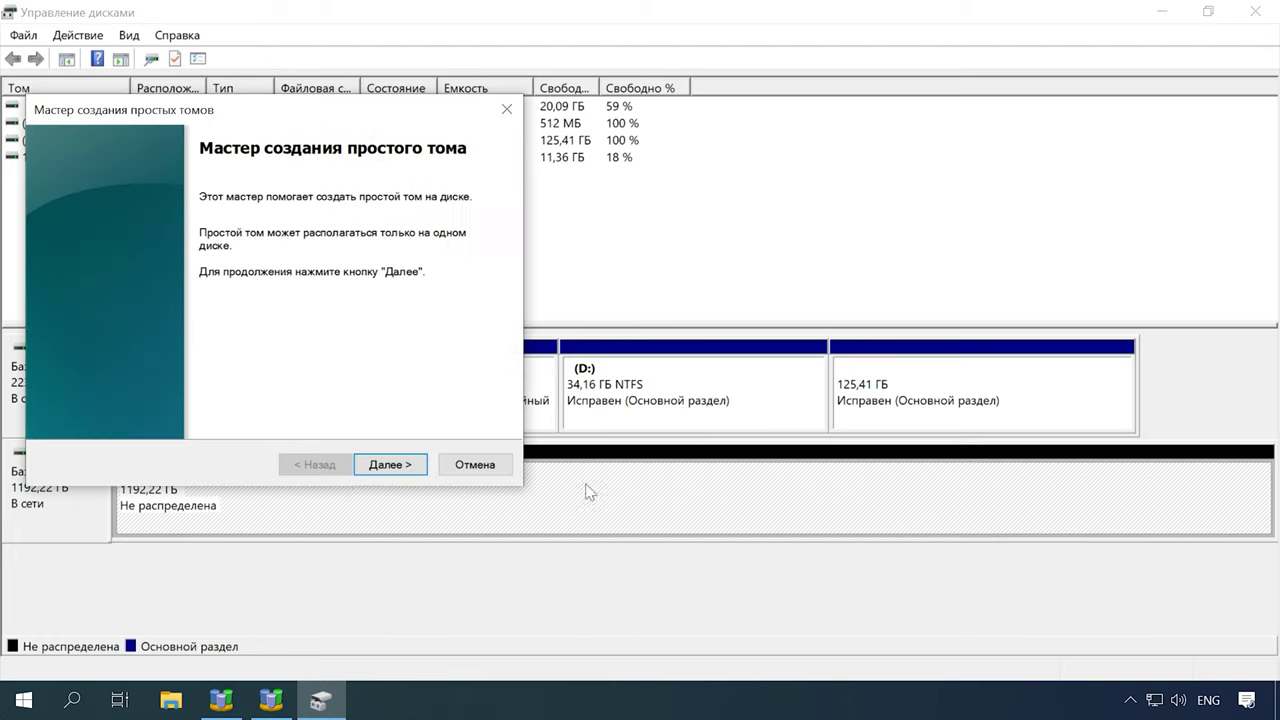
{"action": "left_click", "coordinate": [384, 474]}
{"action": "left_click", "coordinate": [380, 469]}
{"action": "left_click", "coordinate": [377, 468]}
{"action": "type", "text": "new"}
{"action": "left_click", "coordinate": [391, 472]}
{"action": "left_click", "coordinate": [391, 470]}
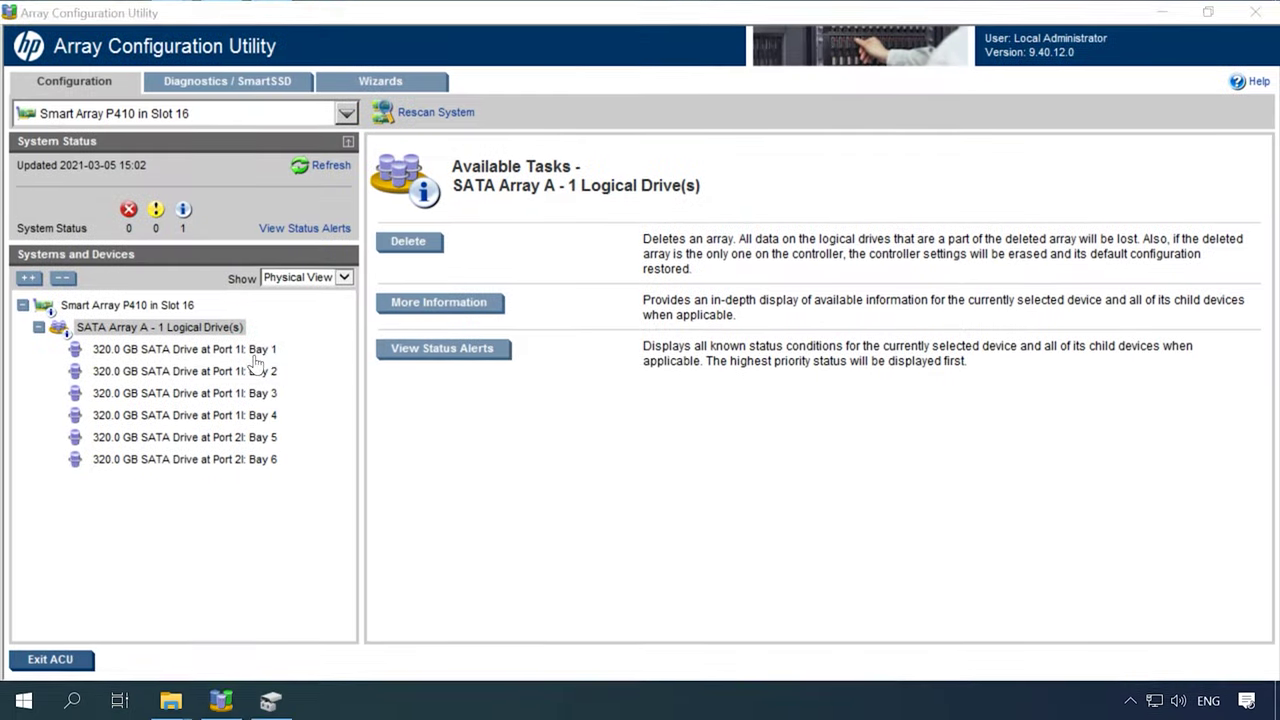
- Switch to Array Configuration Utility and view the detailed information of the SATA drive at Port 1I, Bay 1
{"action": "left_click", "coordinate": [248, 350]}
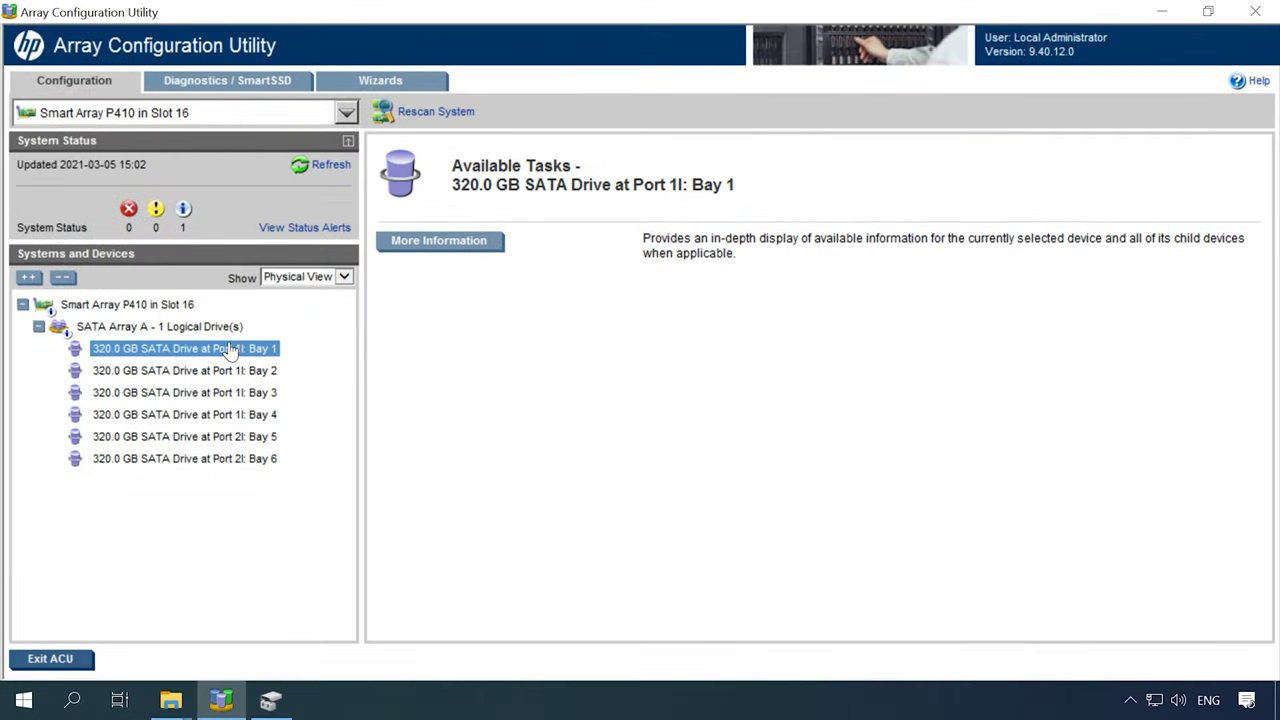
{"action": "left_click", "coordinate": [197, 330]}
{"action": "left_click", "coordinate": [228, 351]}
{"action": "left_click", "coordinate": [482, 243]}
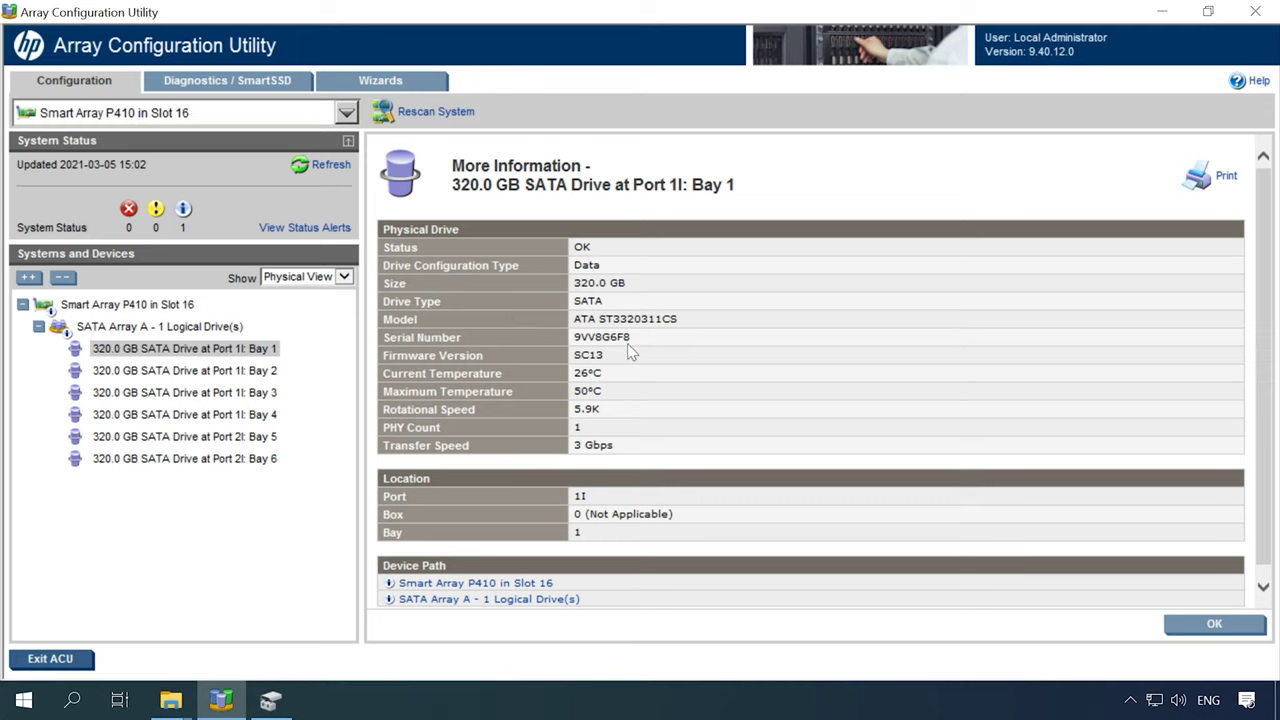
- View the detailed information of the SATA drives at Port 1I, Bay 2 and Bay 3
{"action": "left_click", "coordinate": [218, 371]}
{"action": "right_click", "coordinate": [218, 371]}
{"action": "left_click", "coordinate": [410, 241]}
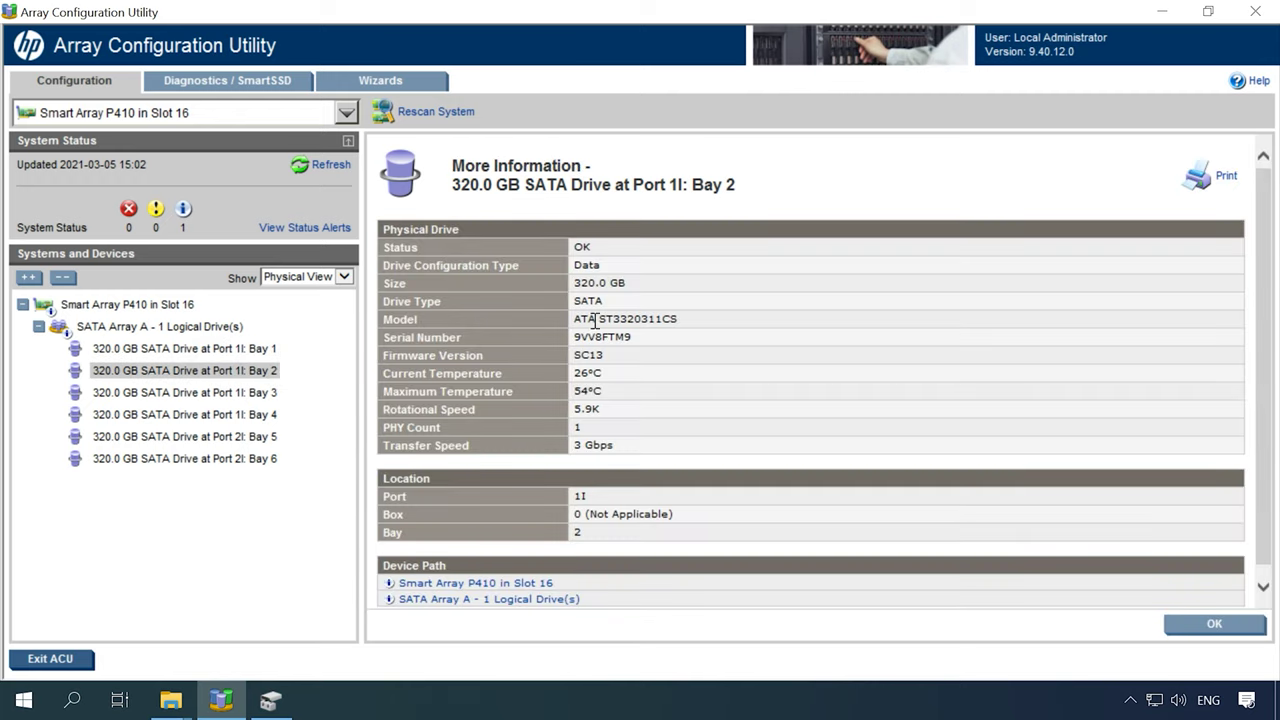
{"action": "left_click", "coordinate": [262, 395]}
{"action": "right_click", "coordinate": [262, 395]}
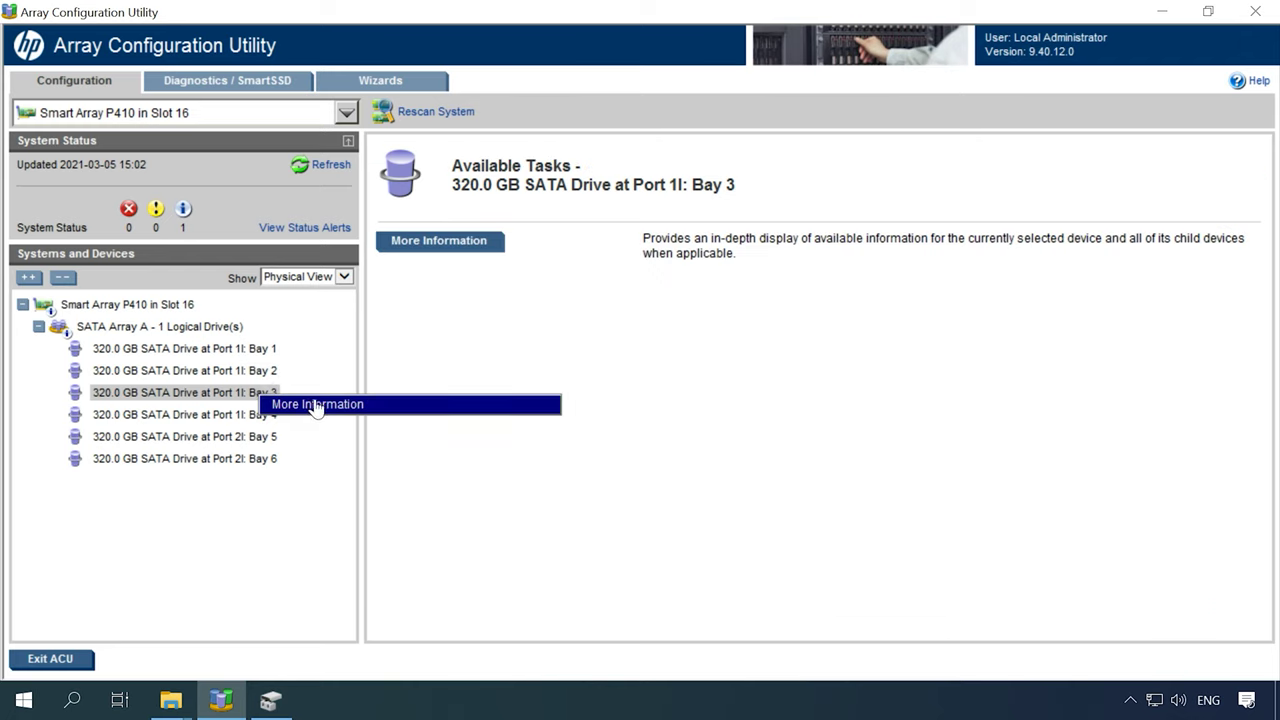
{"action": "left_click", "coordinate": [294, 402]}
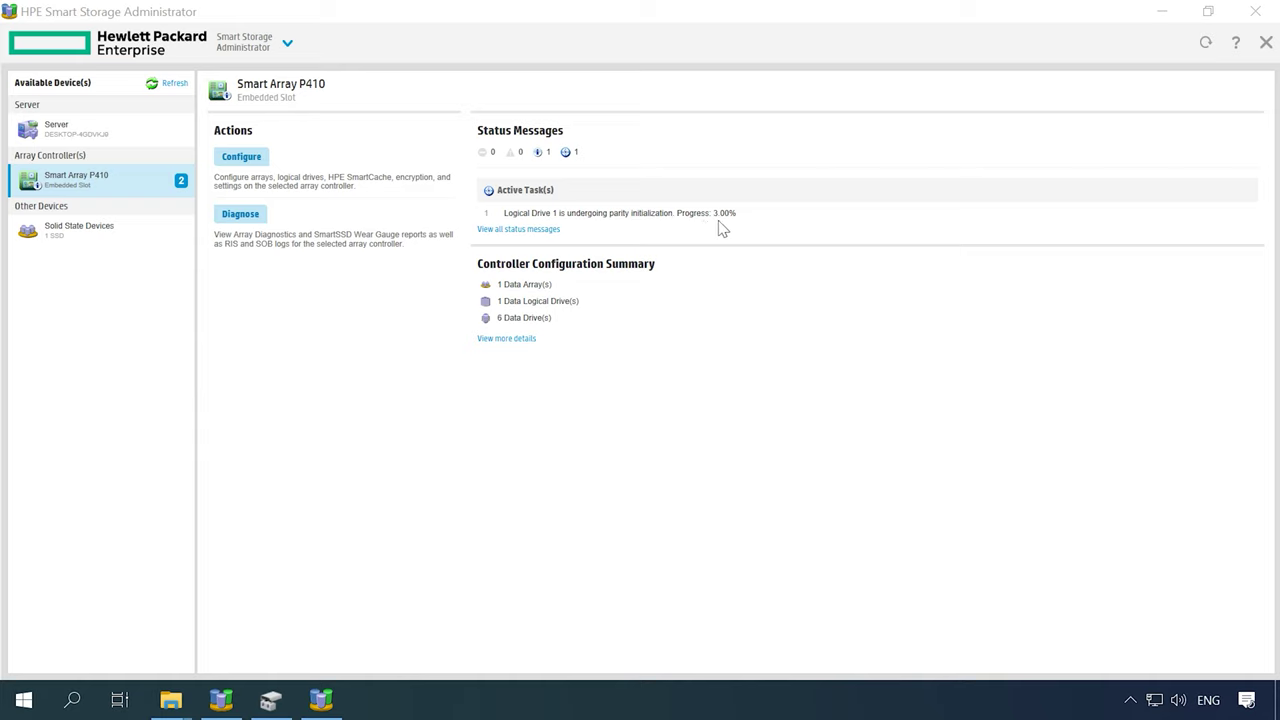
- In HPE Smart Storage Administrator, view all status messages of the Smart Array P410
{"action": "left_click", "coordinate": [537, 229]}
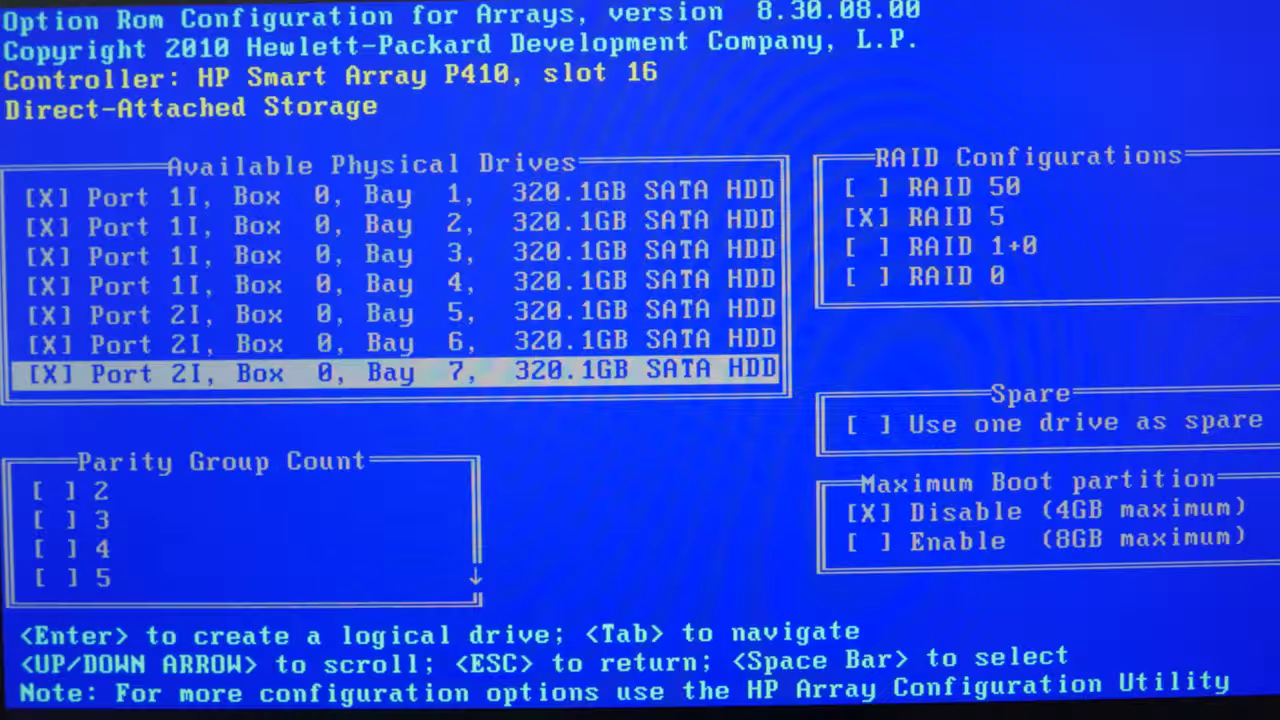
- In the Option Rom Configuration for Arrays, exclude the Bay 7 drive, choose RAID 50 and toggle using one drive as spare
{"action": "key", "text": "space"}
{"action": "key", "text": "Tab"}
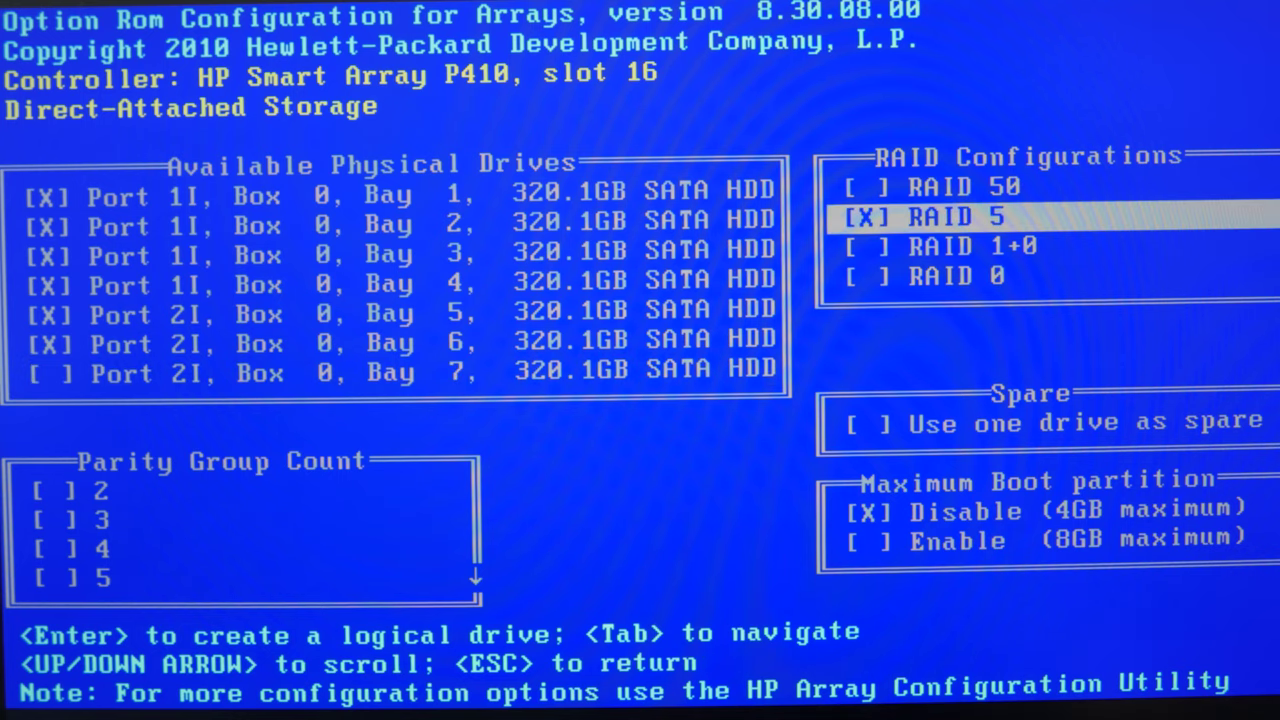
{"action": "key", "text": "Up"}
{"action": "key", "text": "Tab"}
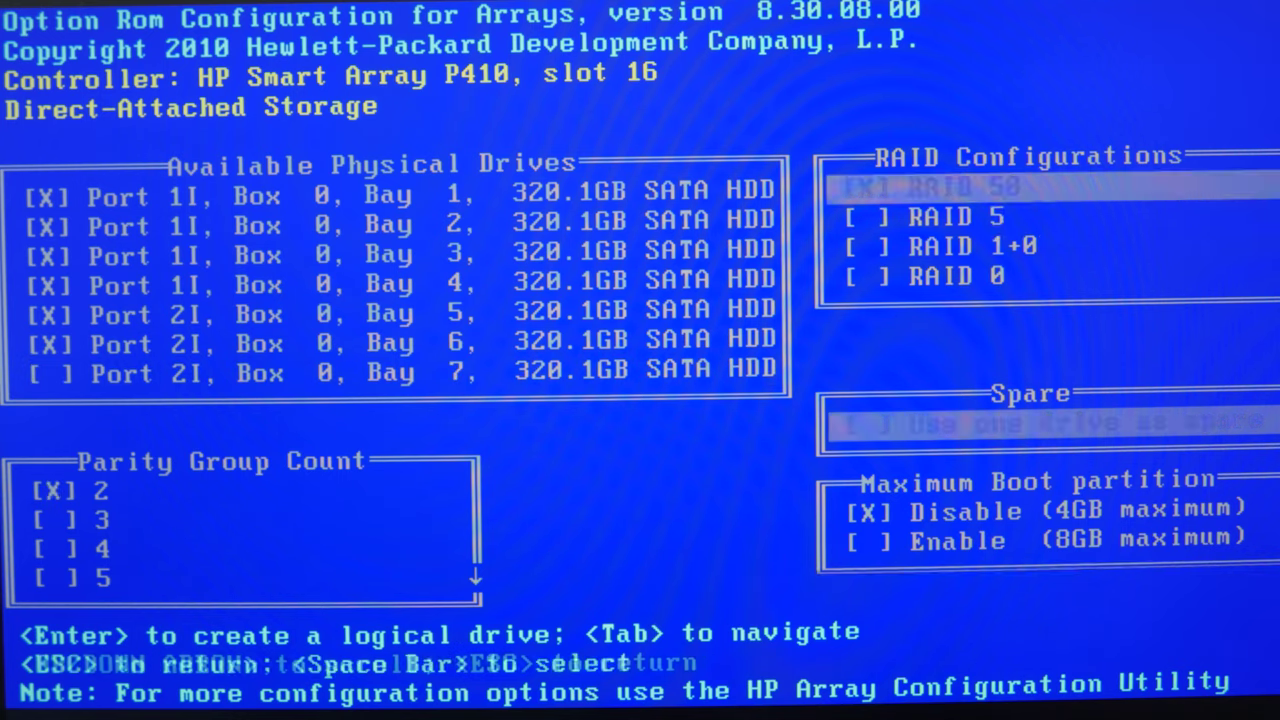
{"action": "key", "text": "space"}
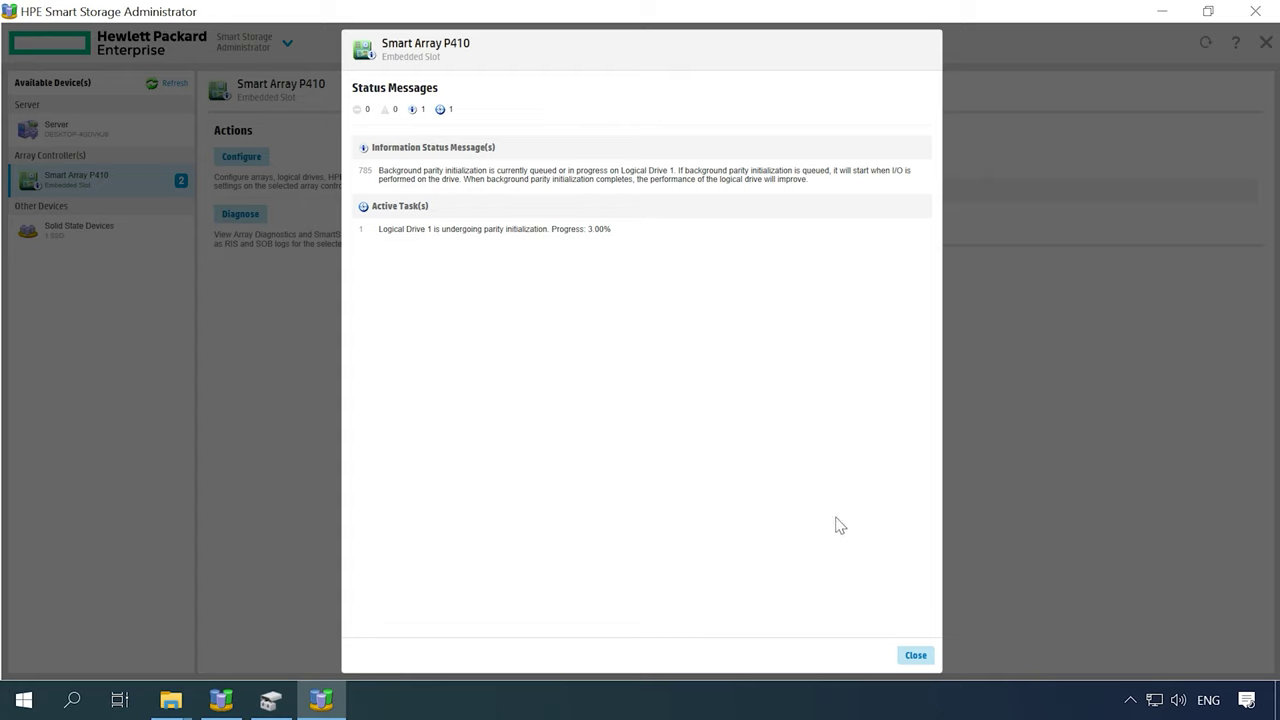
- Close the Smart Array P410 status messages in HPE Smart Storage Administrator
{"action": "left_click", "coordinate": [912, 660]}
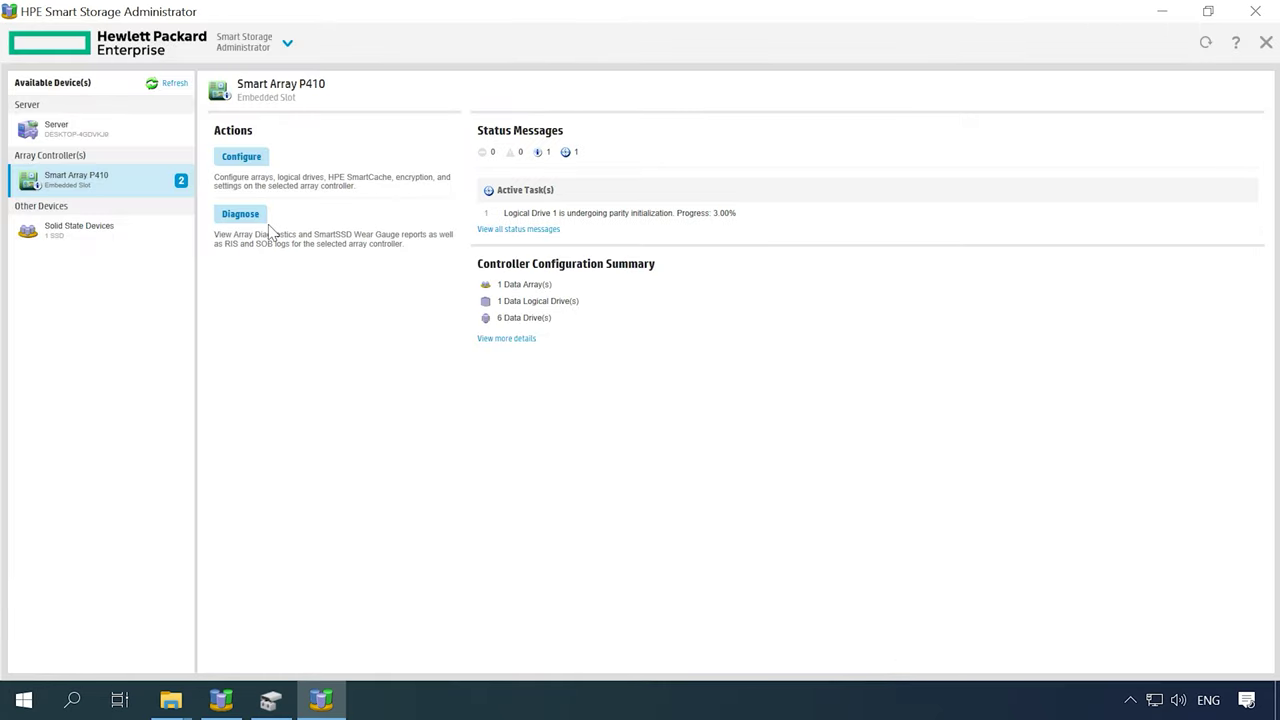